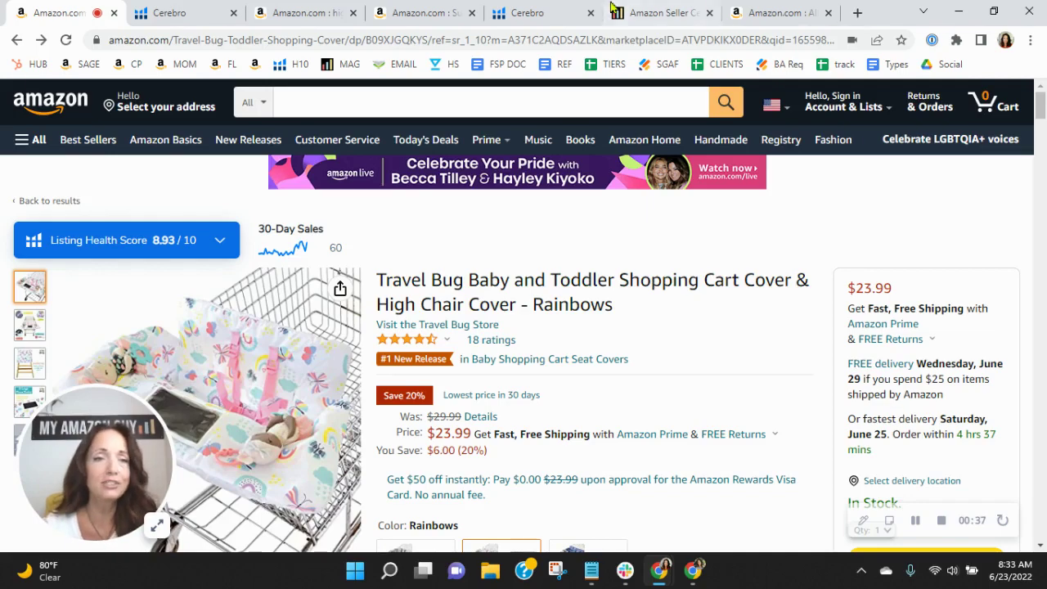
Open the Cerebro results for the Travel Bug shopping cart cover and examine its keyword distribution
left_click(180, 12)
scroll(790, 309, "up", 15)
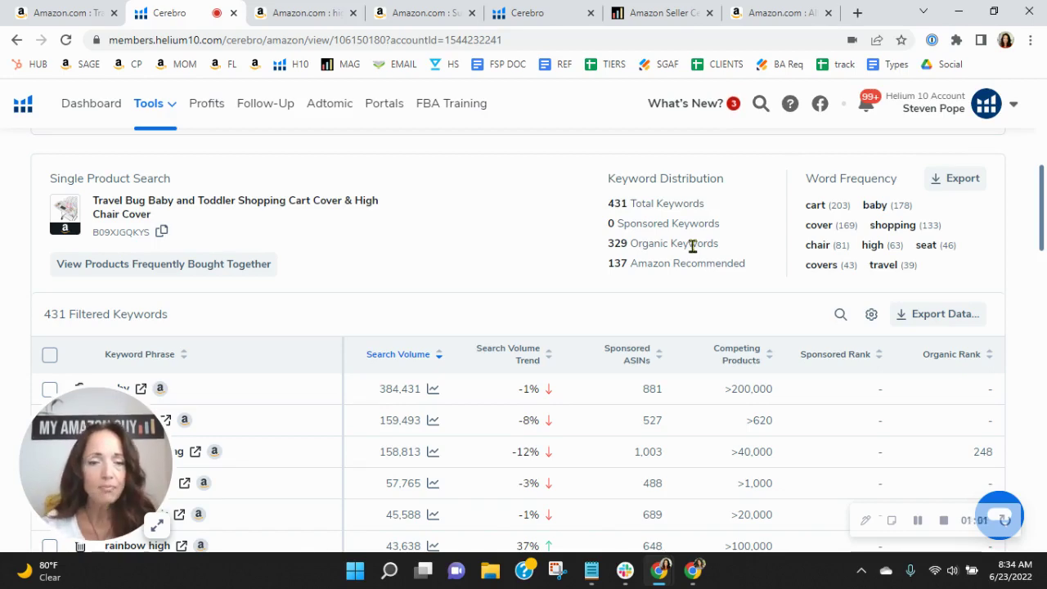
scroll(692, 245, "down", 1)
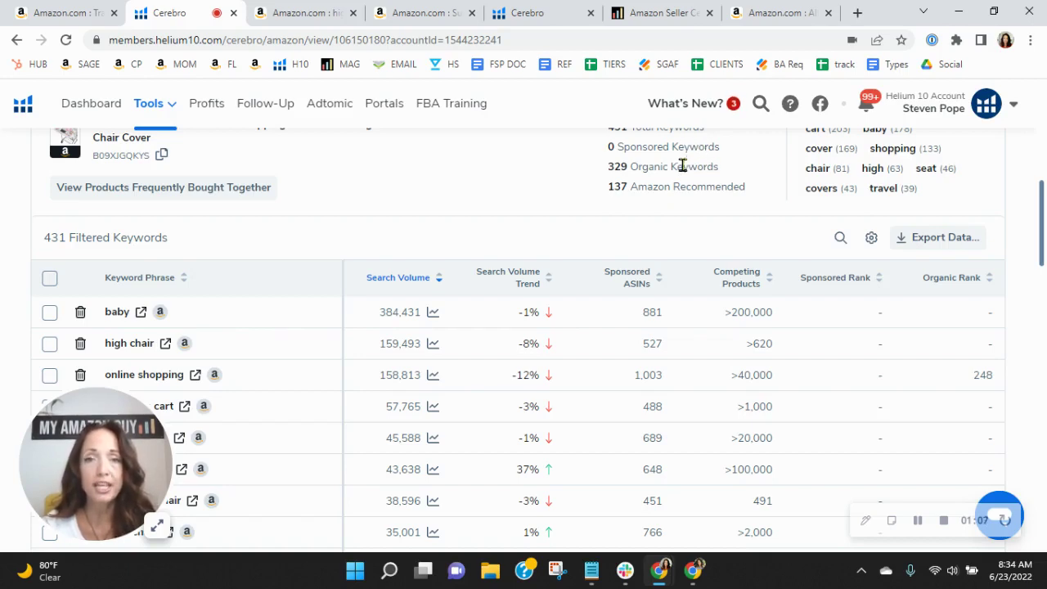
scroll(554, 208, "down", 2)
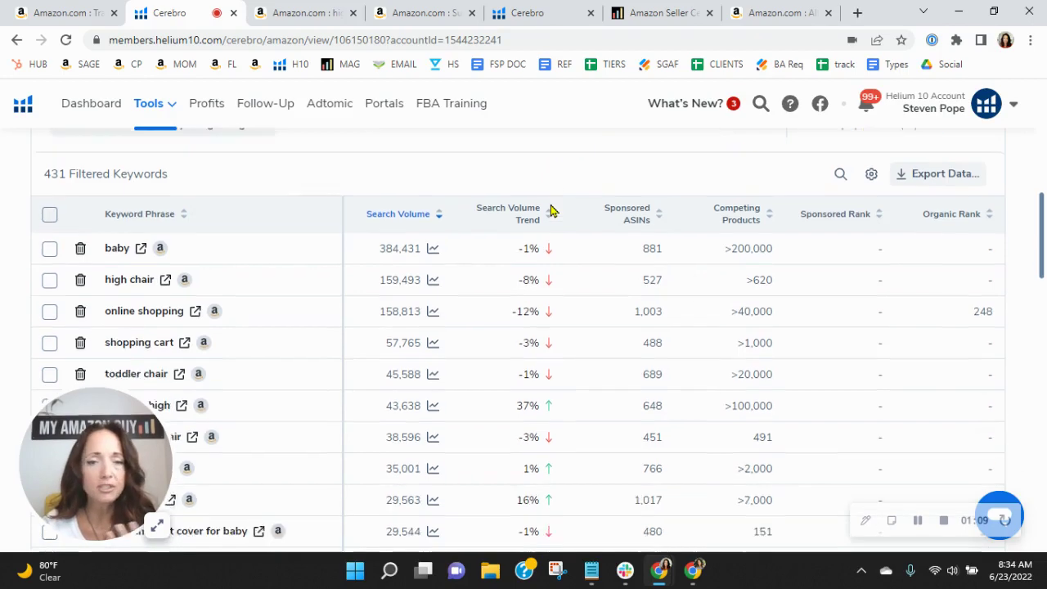
scroll(611, 203, "up", 2)
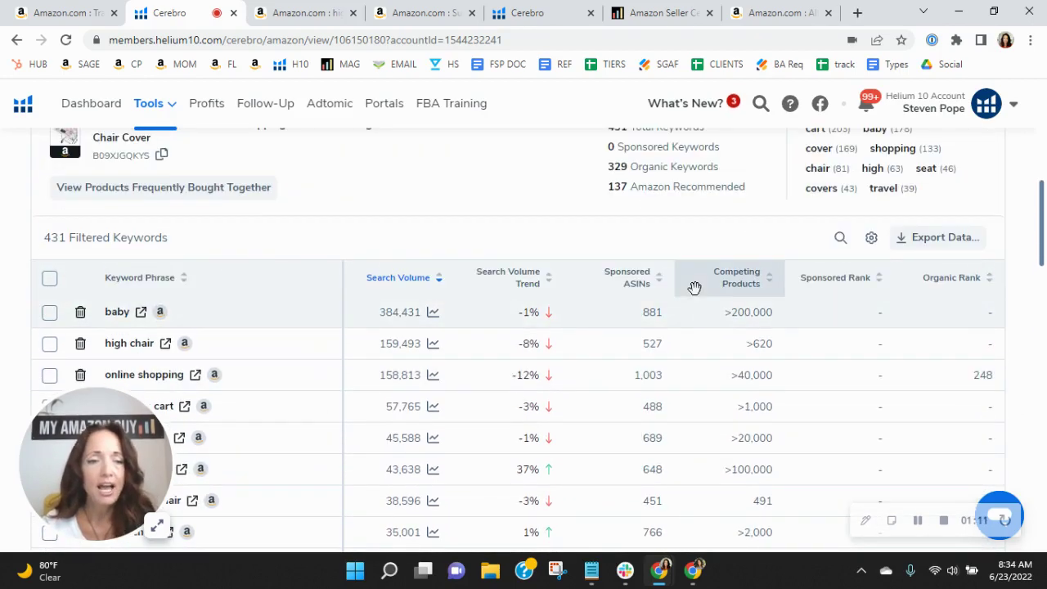
Examine the organic ranks and search volumes of the Travel Bug cover's keywords through the end of the first results page
scroll(694, 284, "down", 2)
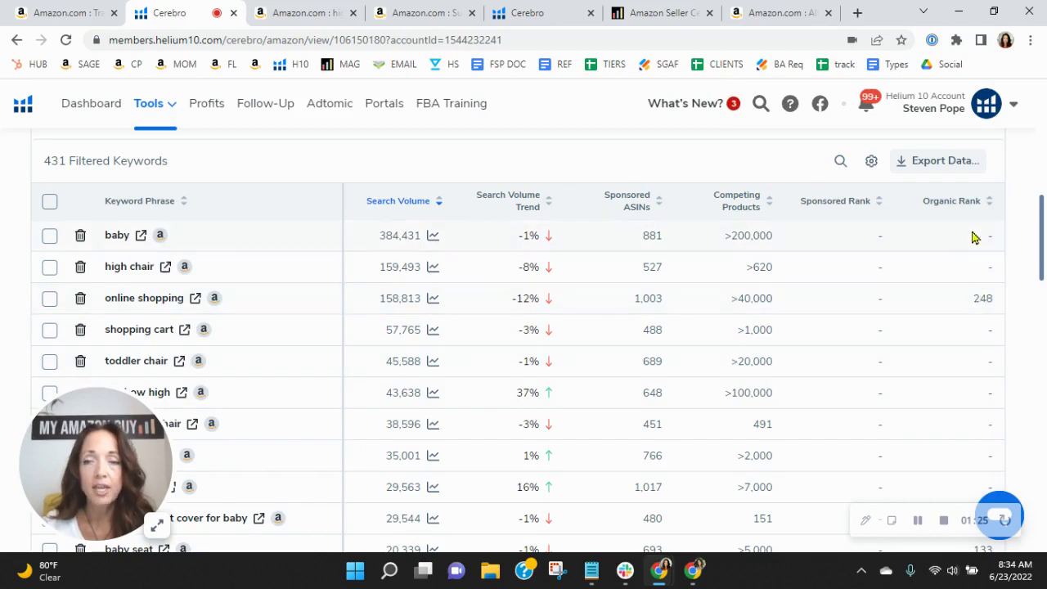
scroll(983, 303, "down", 1)
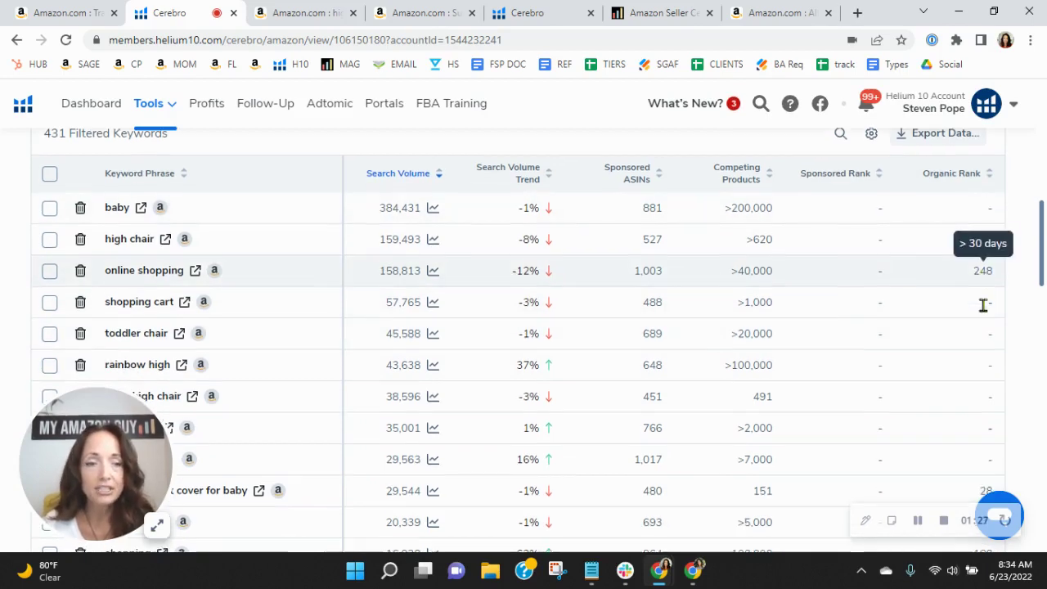
scroll(985, 309, "down", 2)
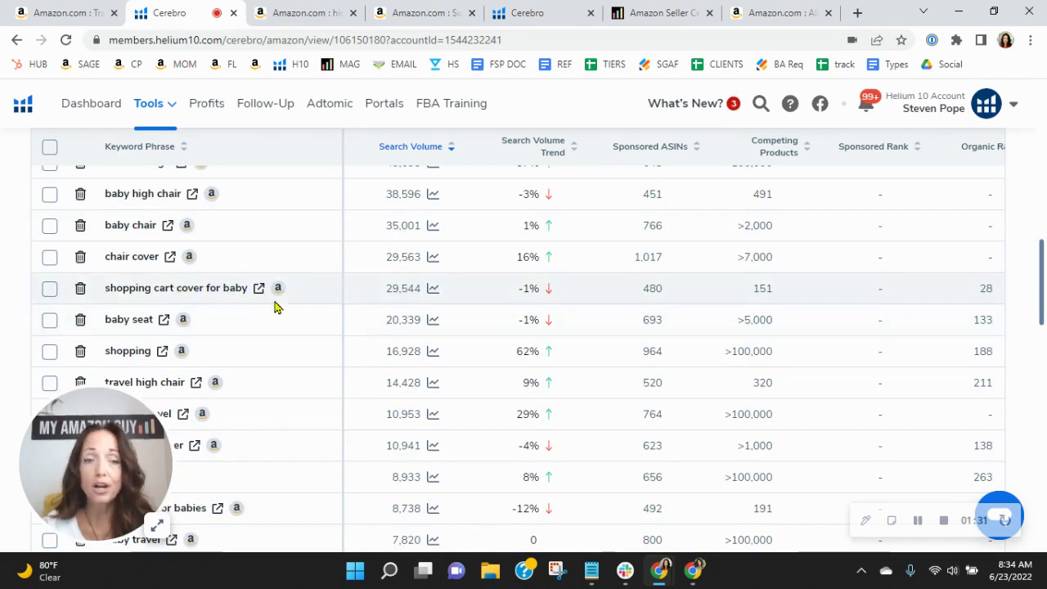
mouse_move(987, 295)
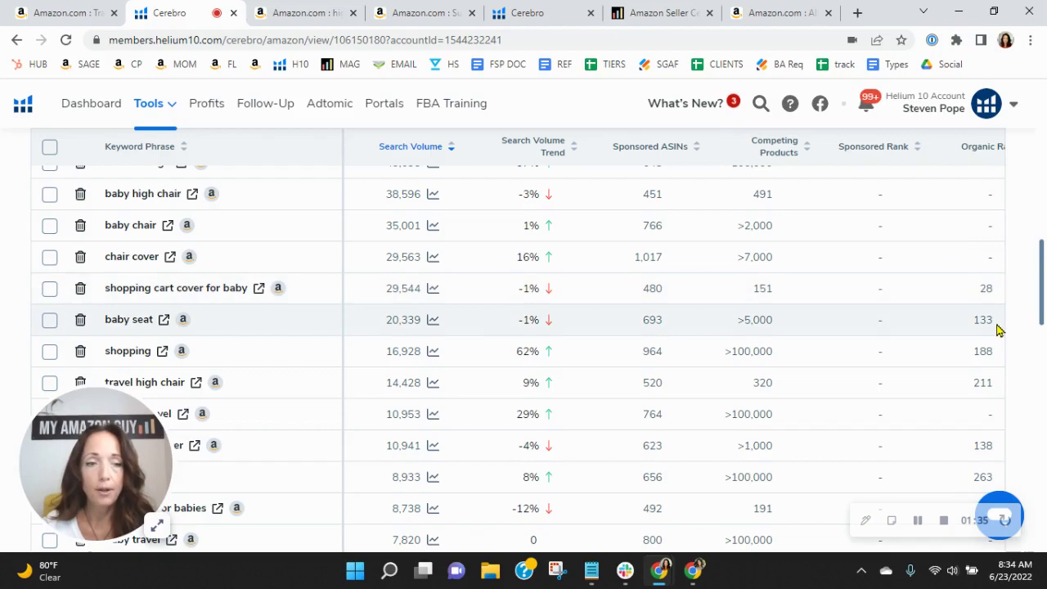
scroll(995, 327, "down", 1)
scroll(986, 301, "down", 6)
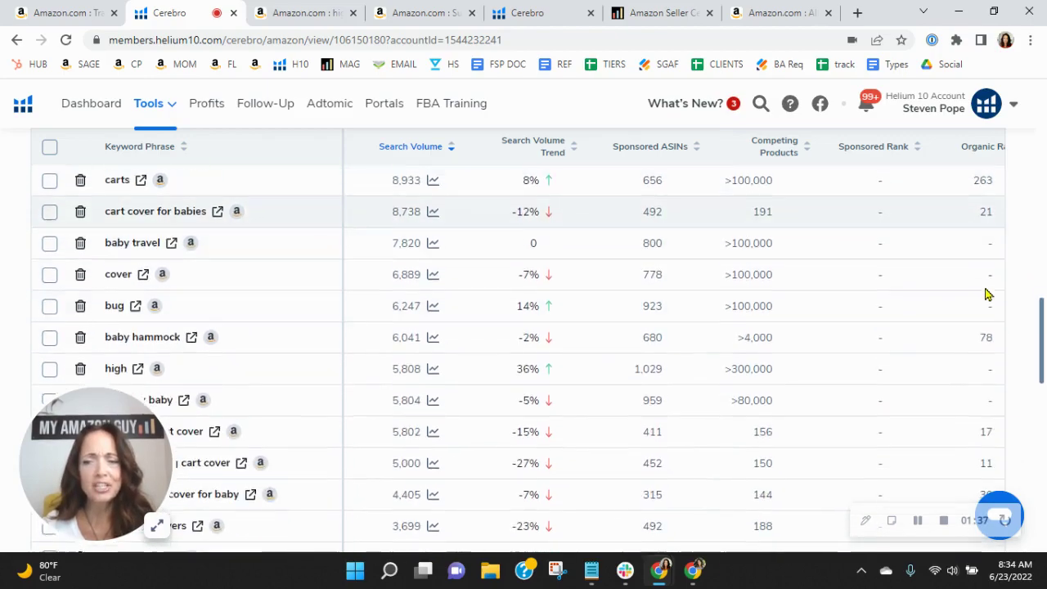
mouse_move(1018, 254)
scroll(904, 351, "down", 5)
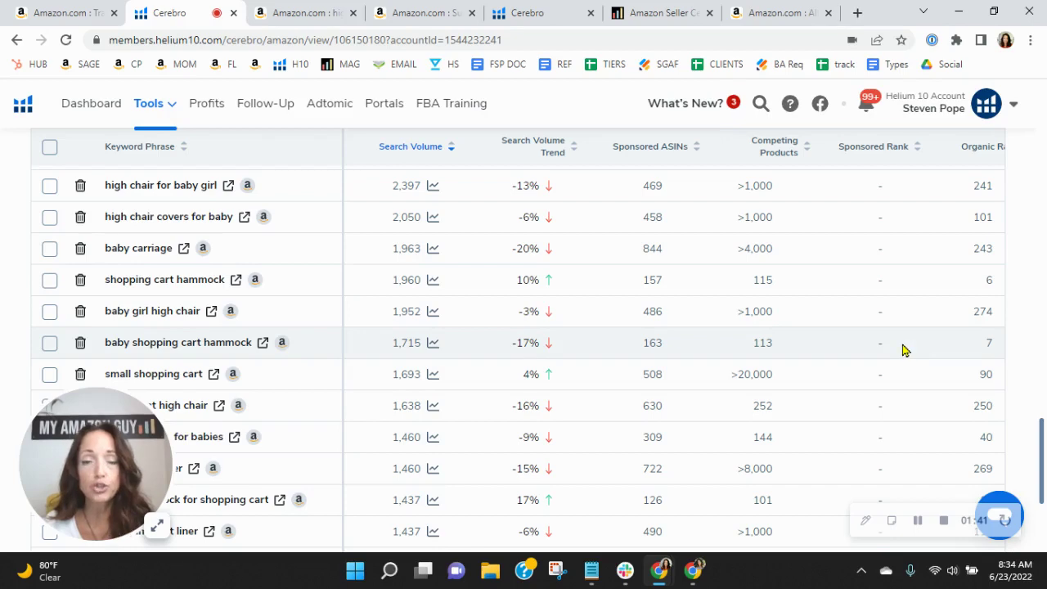
scroll(905, 350, "down", 2)
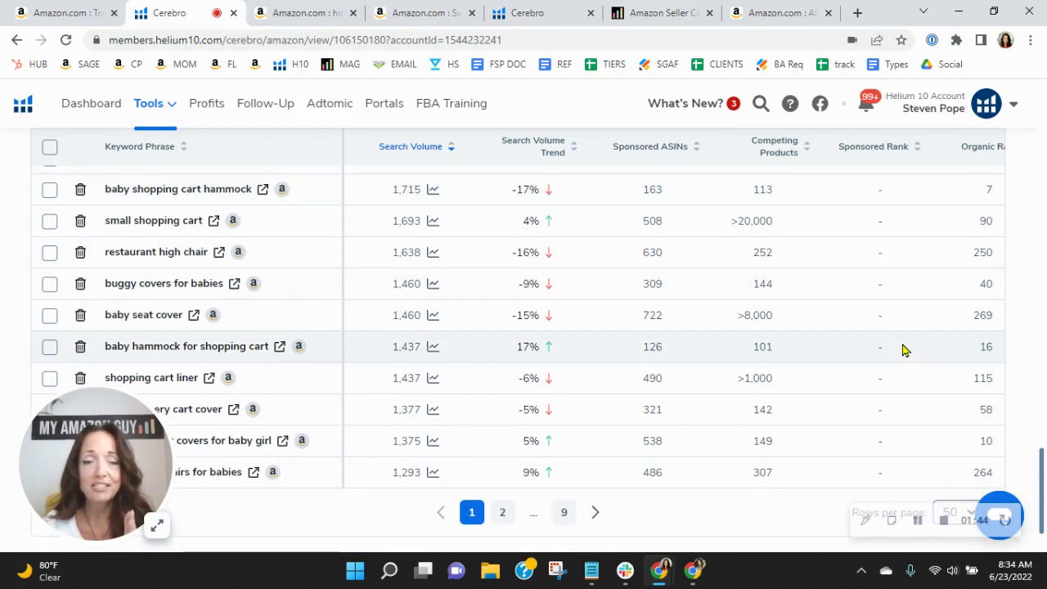
scroll(905, 350, "down", 1)
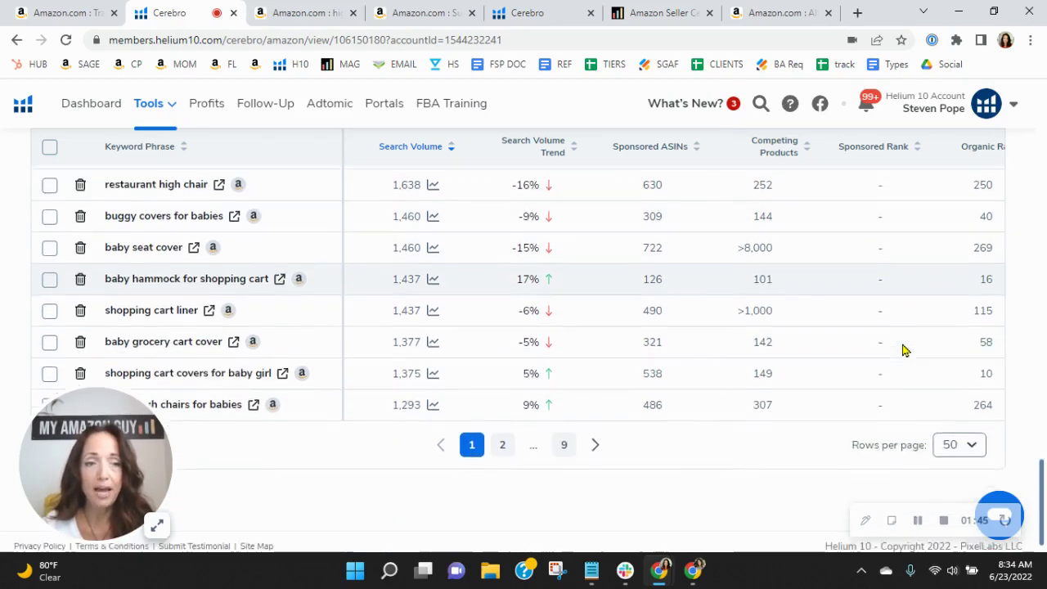
scroll(904, 350, "up", 1)
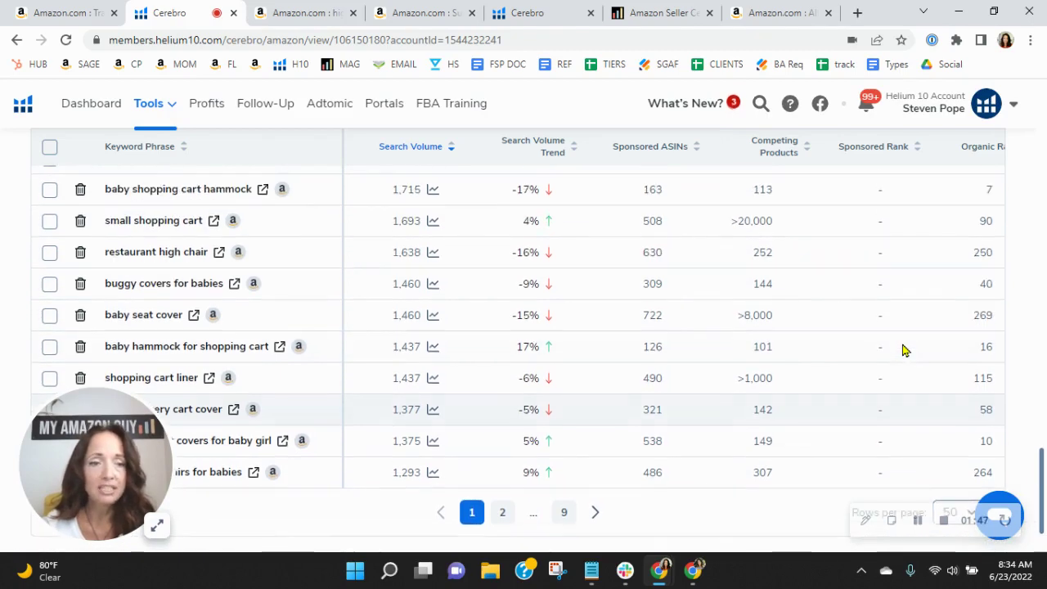
scroll(905, 350, "up", 3)
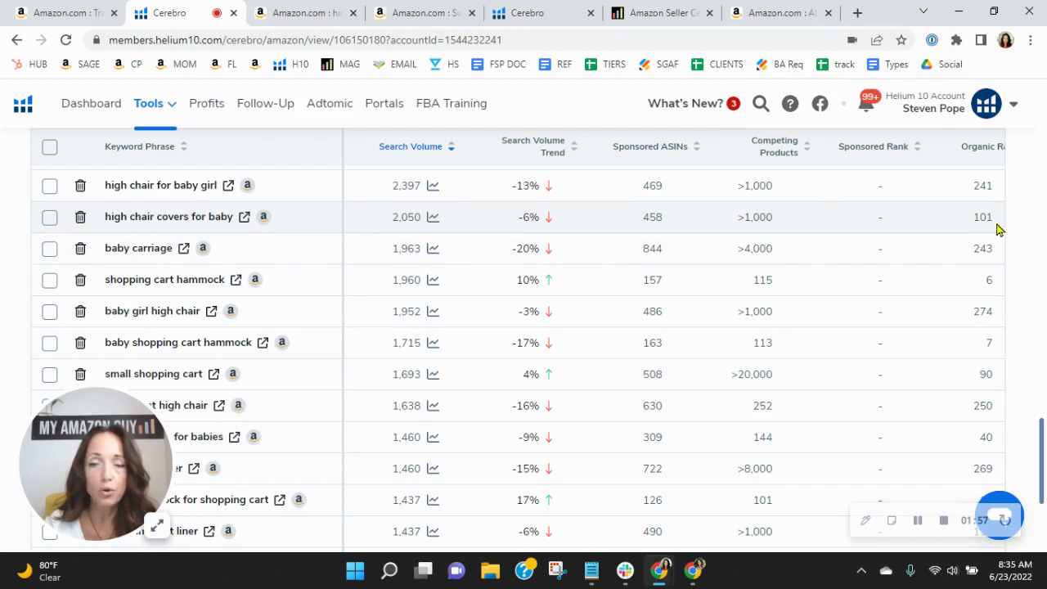
mouse_move(985, 222)
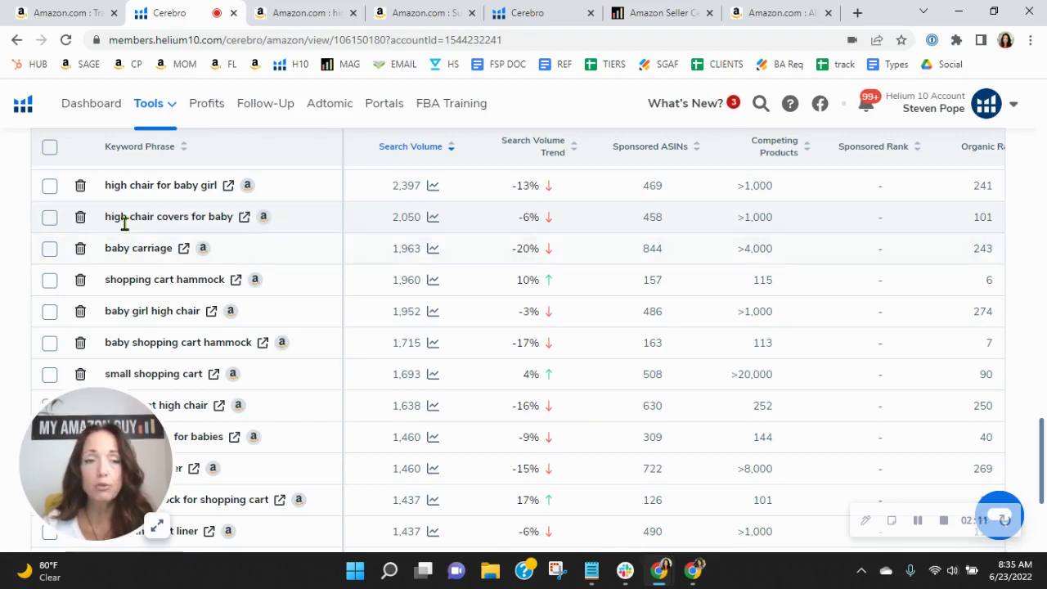
Check the Xray results for "high chair covers for baby" and view the competing Suessie Dinosaurs shopping cart cover listing
left_click(319, 10)
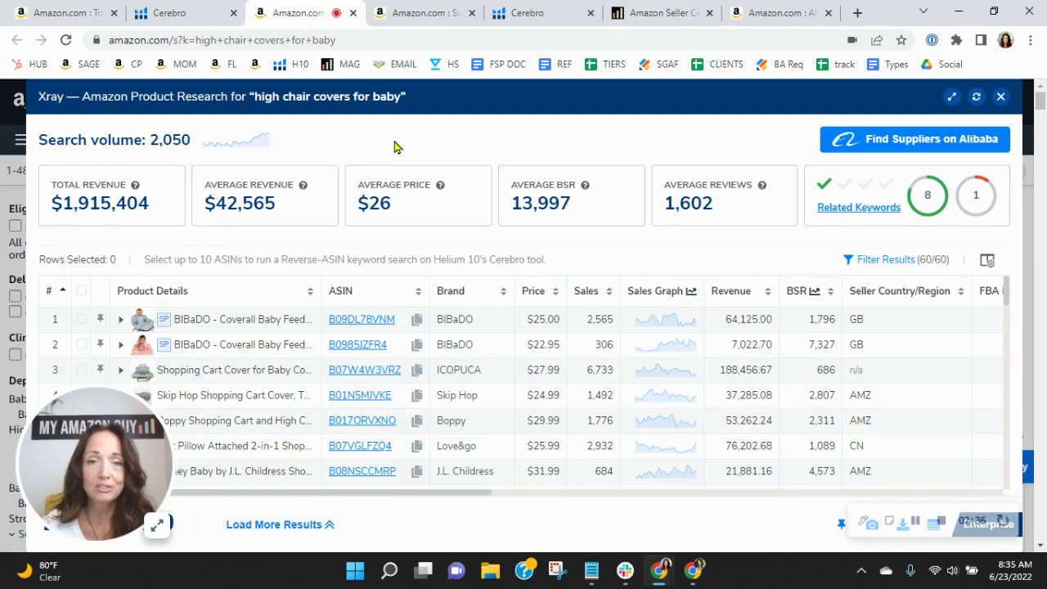
left_click(419, 13)
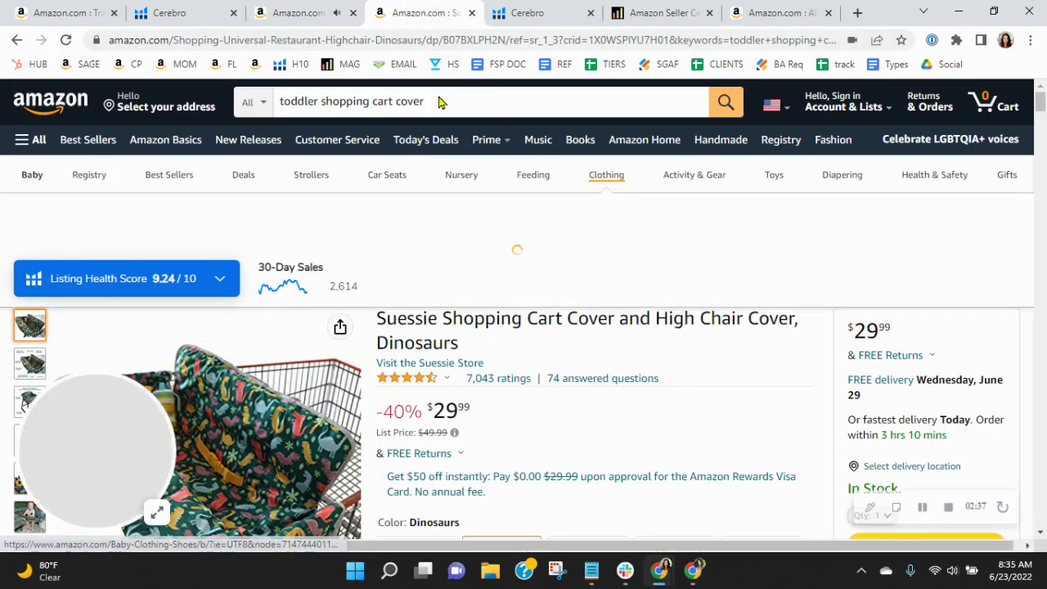
left_click(409, 101)
triple_click(410, 101)
left_click(680, 461)
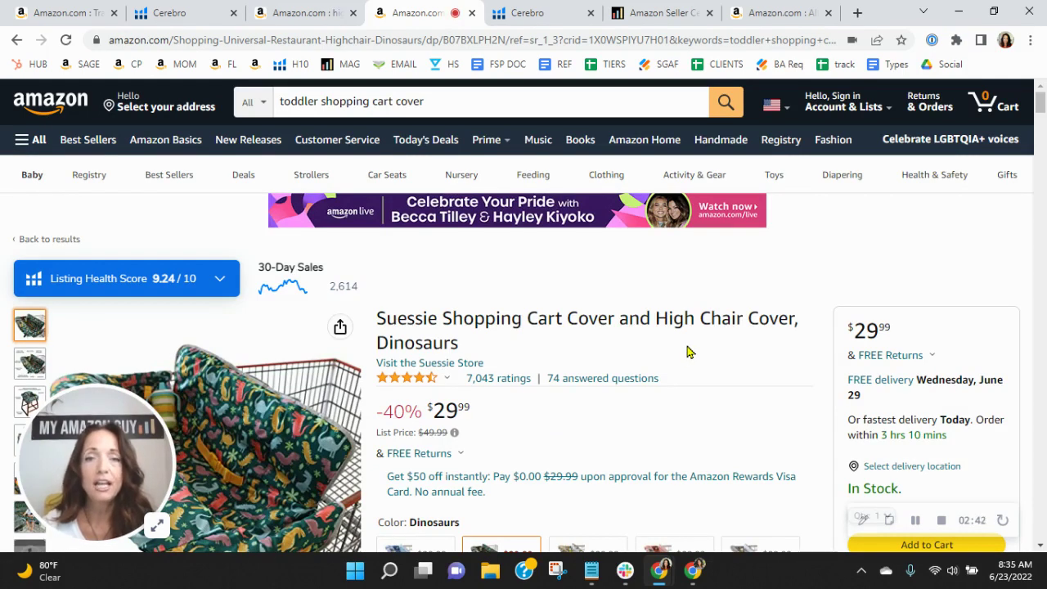
Check the Suessie cover's organic keyword count in Cerebro, and compare its Amazon listing with the Travel Bug listing
left_click(544, 15)
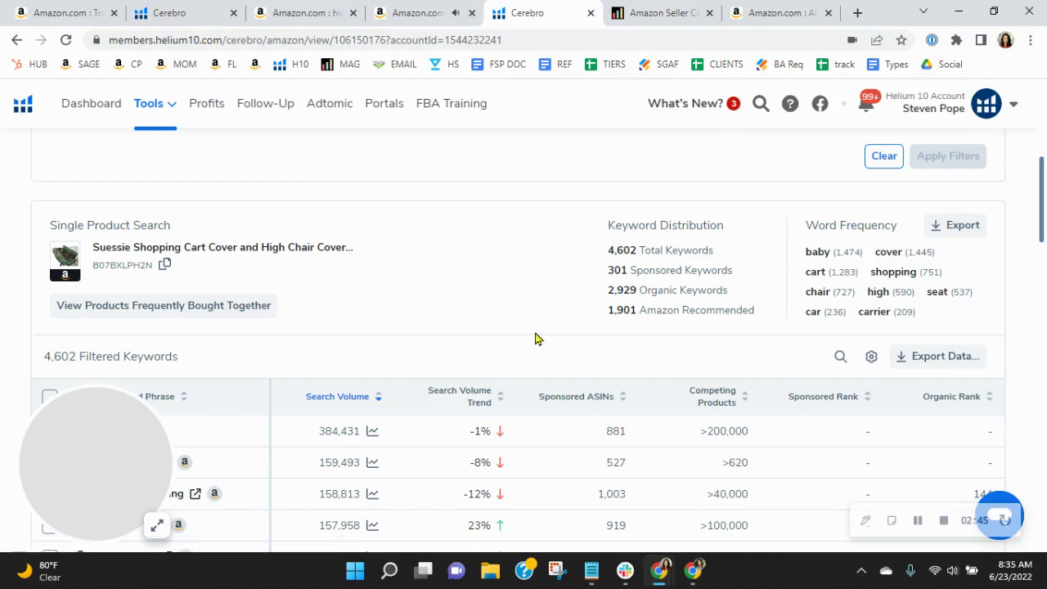
left_click_drag(740, 297, 591, 306)
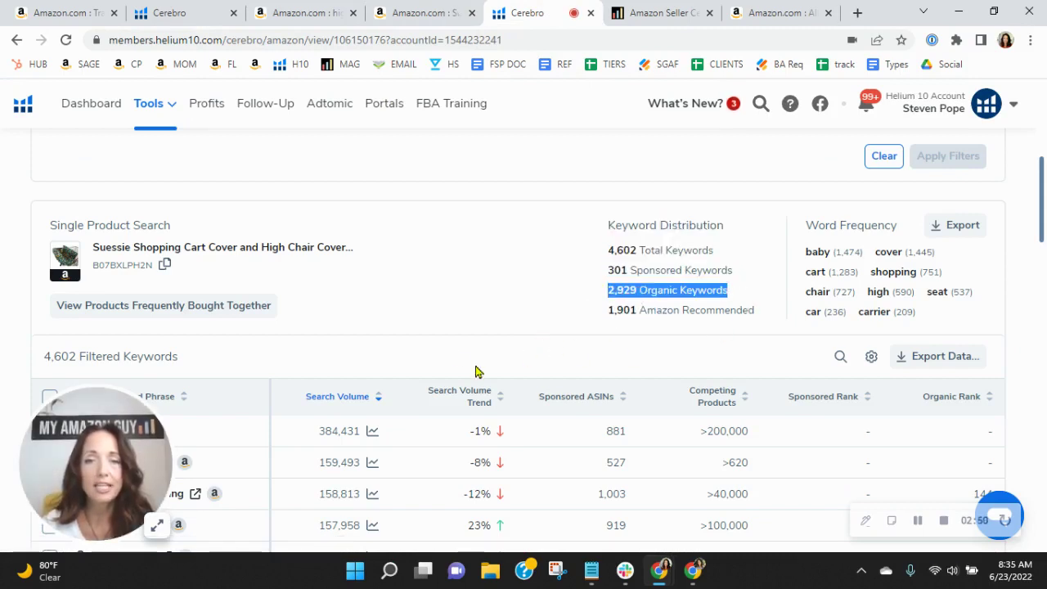
left_click(435, 353)
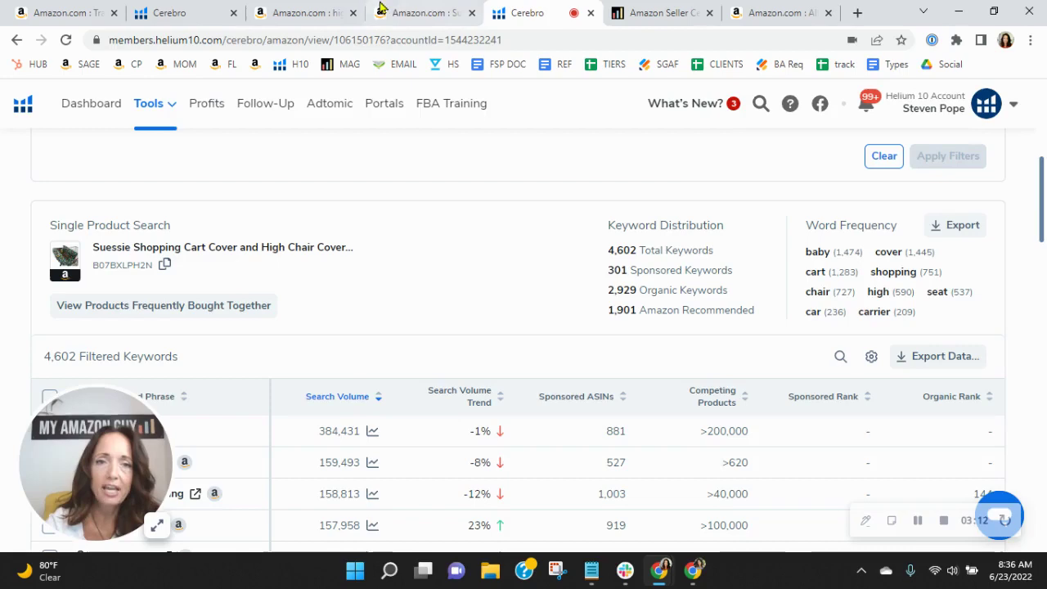
left_click(421, 12)
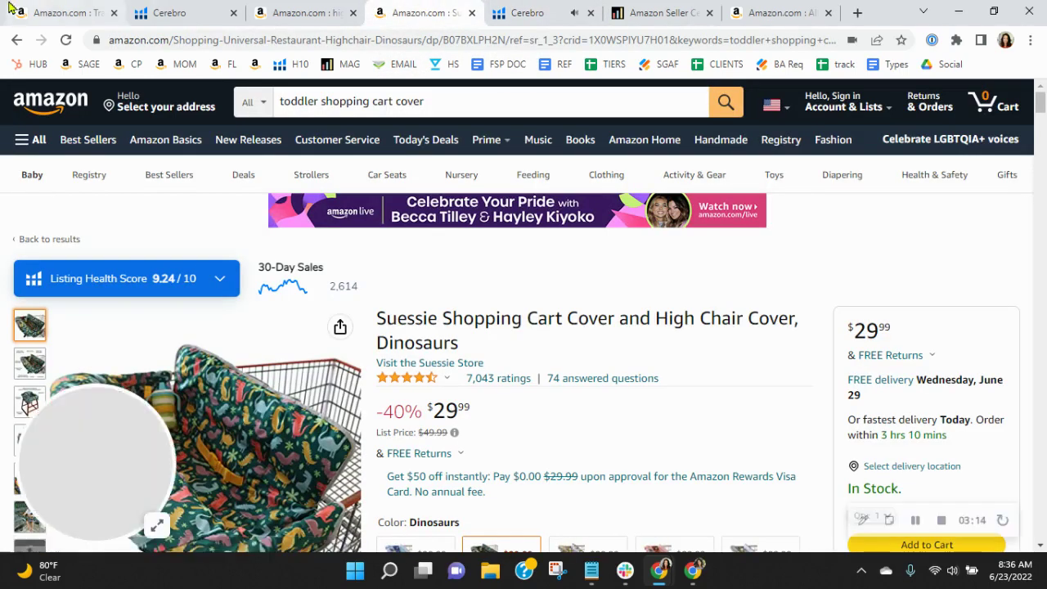
left_click(45, 12)
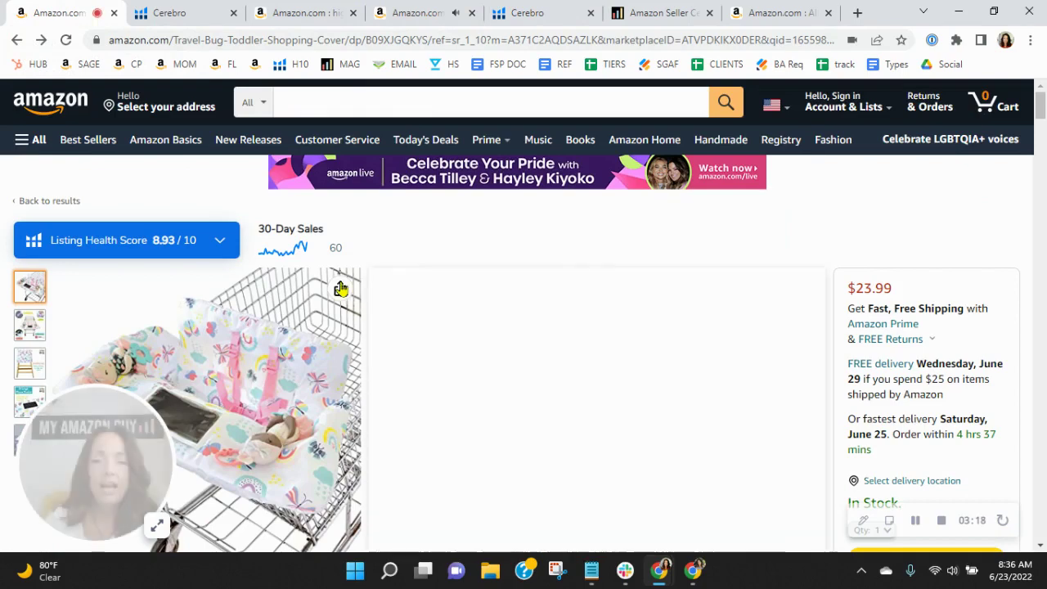
Filter the Travel Bug cover's Cerebro keywords to organic ranks from 20 to 50 and review the filtered list
left_click(197, 11)
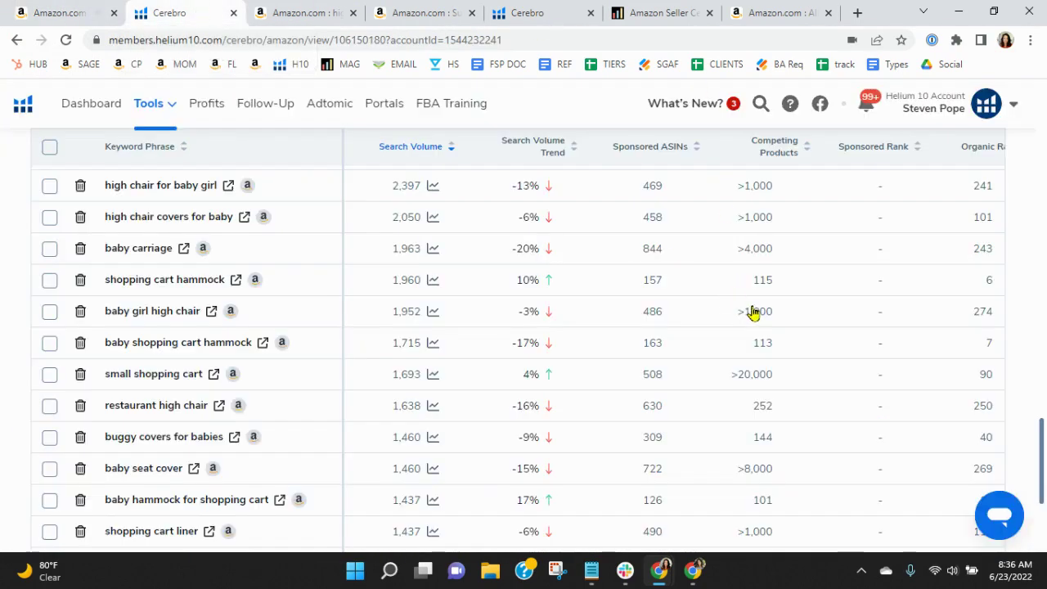
scroll(752, 313, "up", 15)
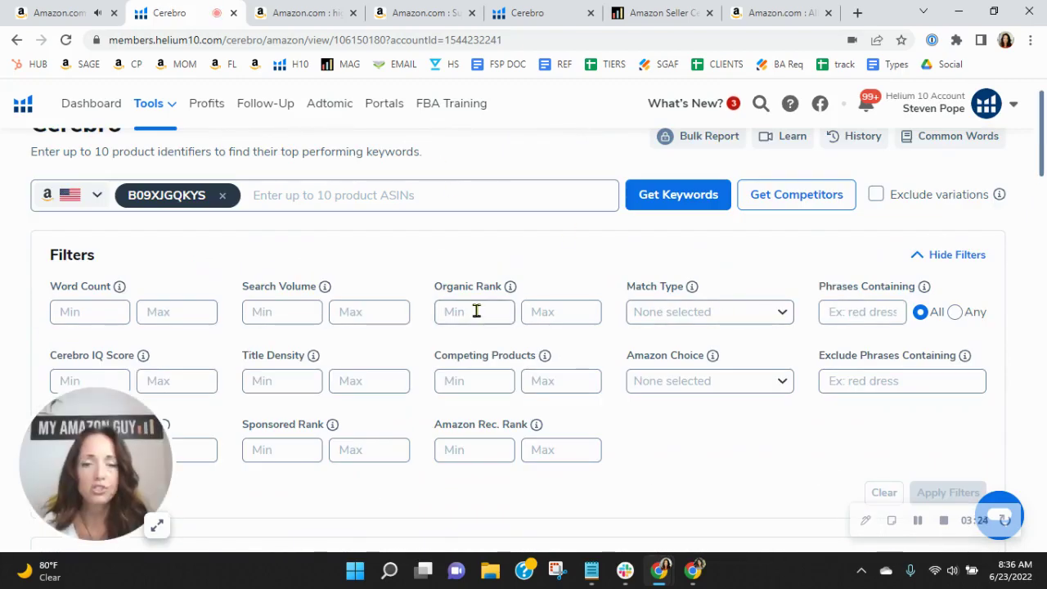
left_click(477, 311)
type("20")
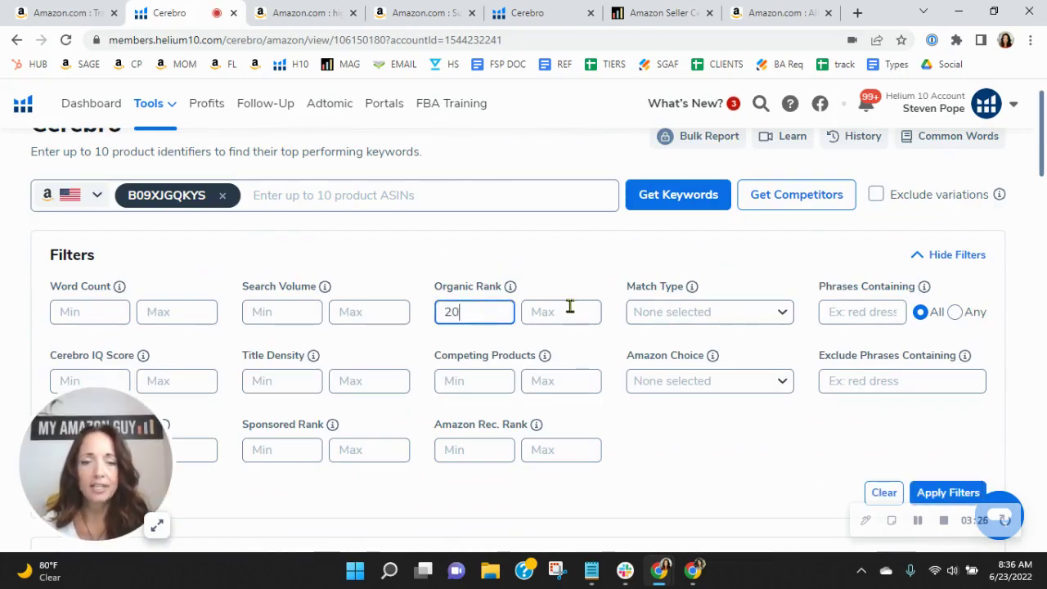
left_click(571, 309)
type("50")
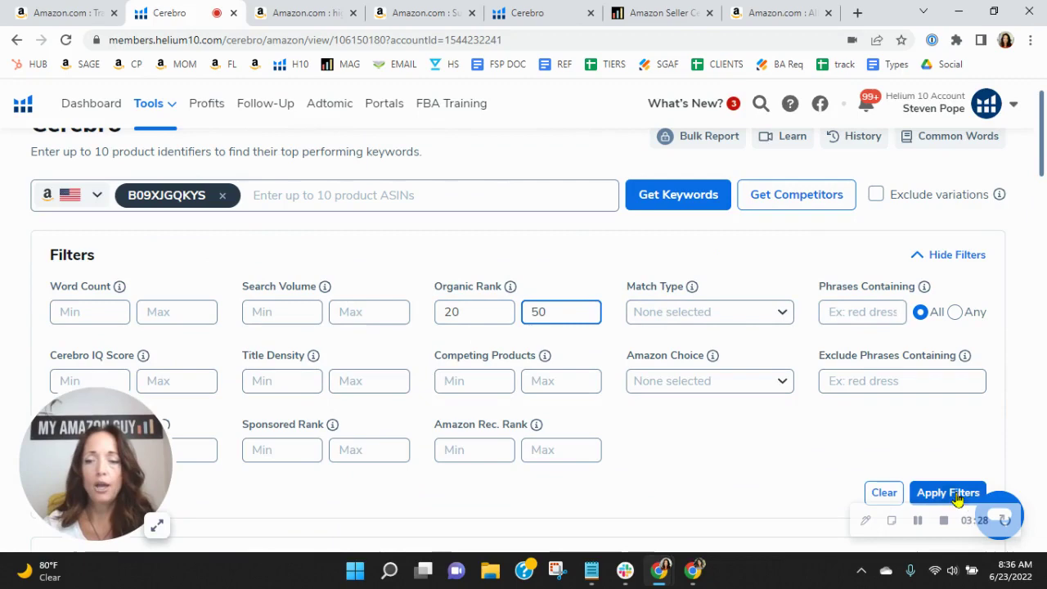
left_click(954, 495)
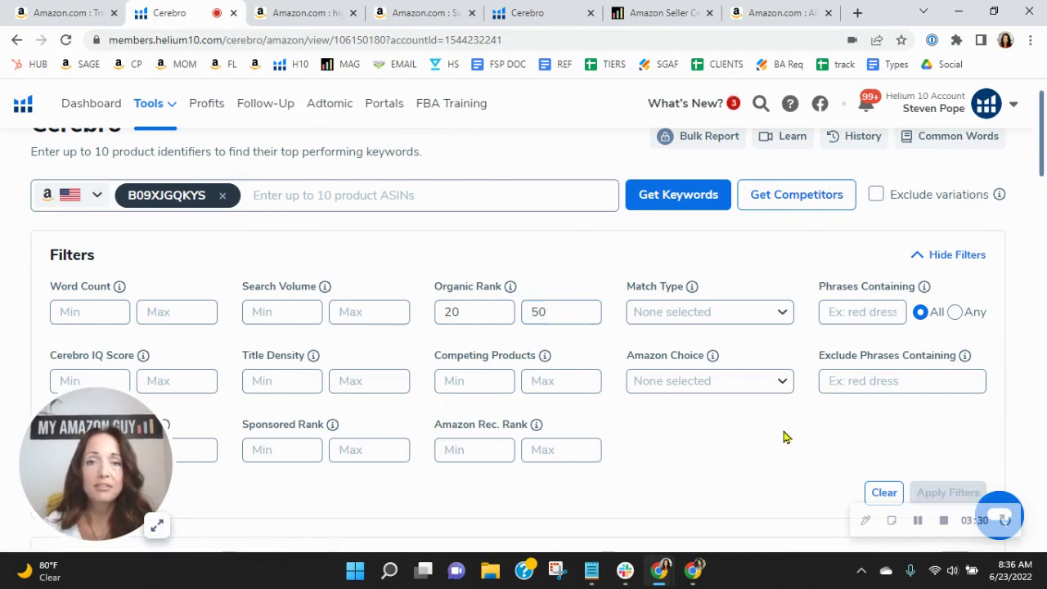
scroll(783, 434, "down", 3)
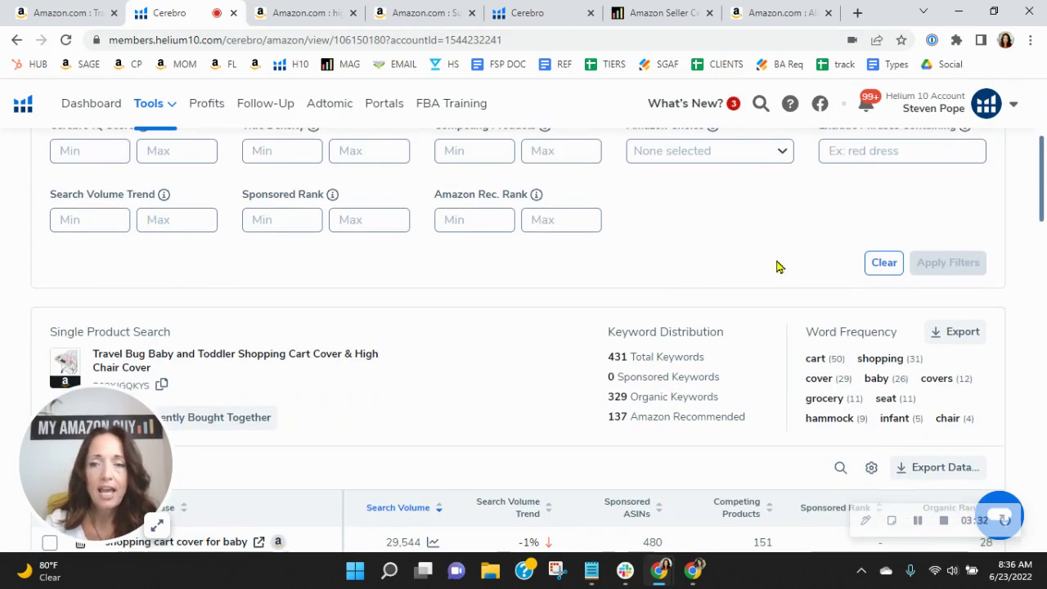
scroll(769, 268, "down", 2)
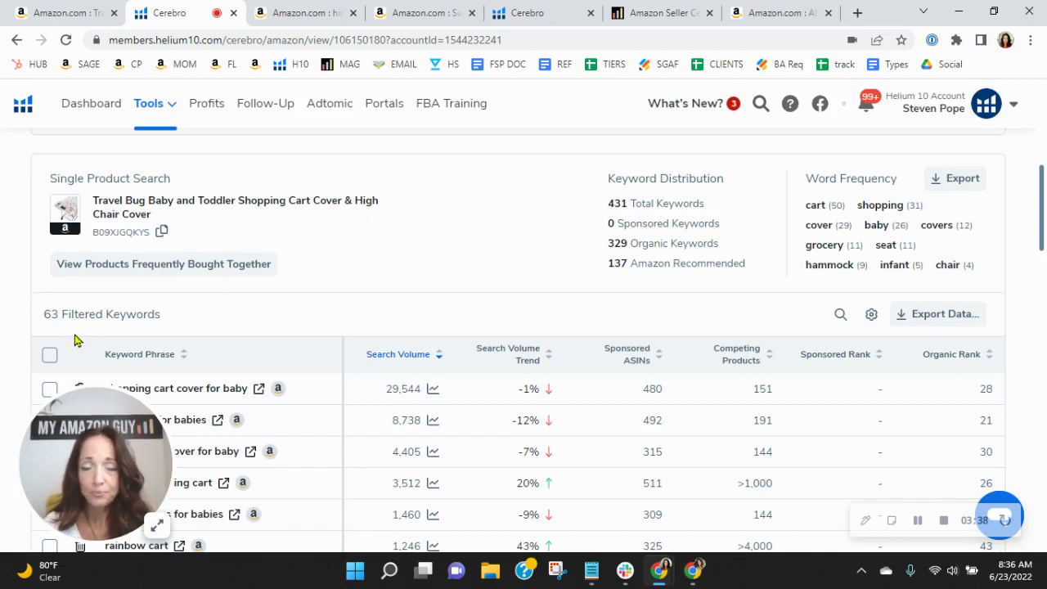
scroll(301, 292, "down", 1)
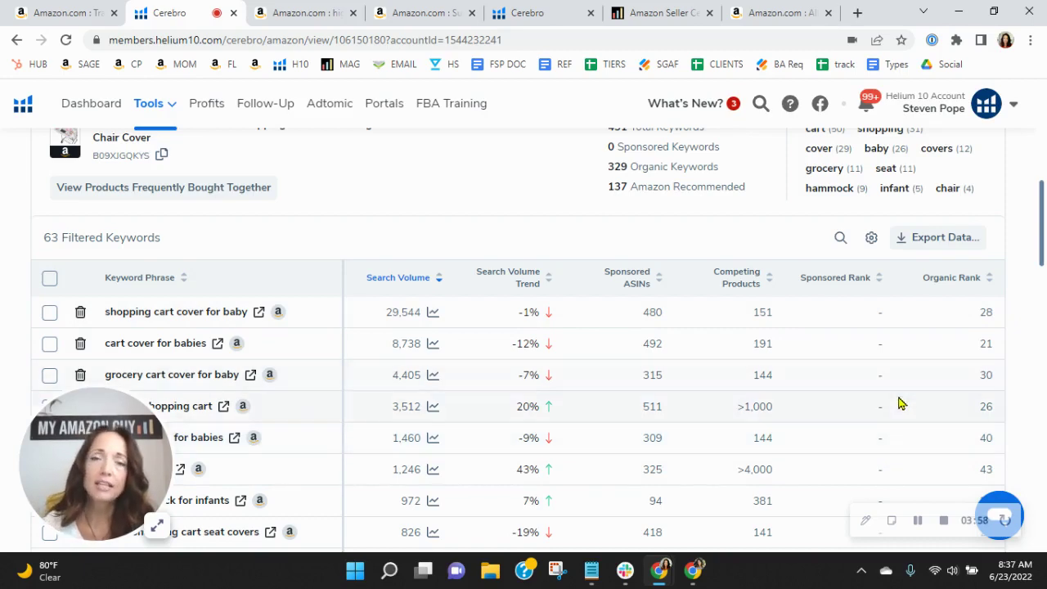
Return to the Travel Bug Rainbows cover listing on Amazon and look through its product images
left_click(59, 10)
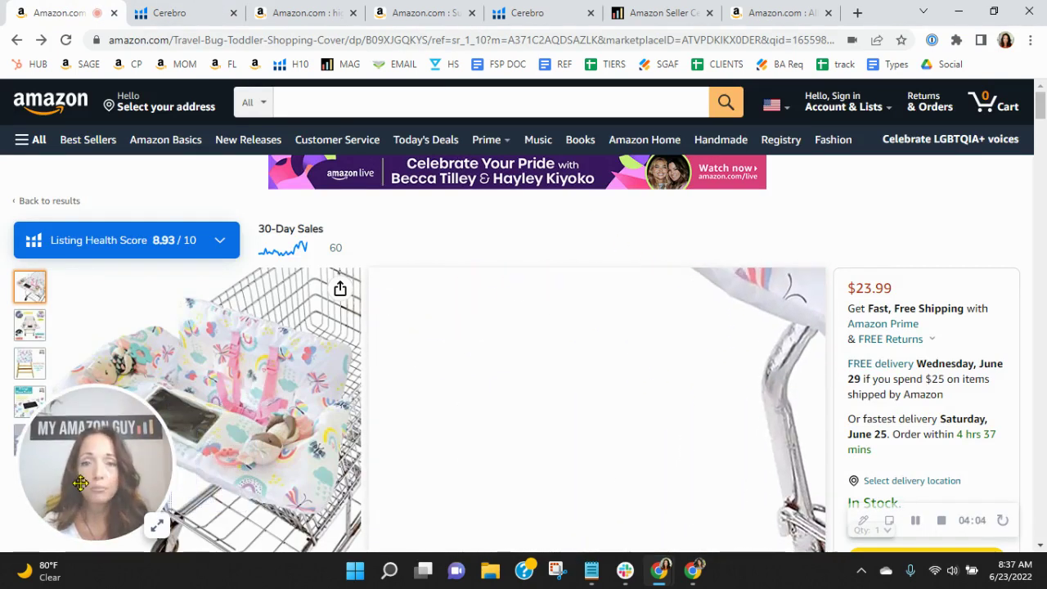
left_click_drag(80, 483, 798, 177)
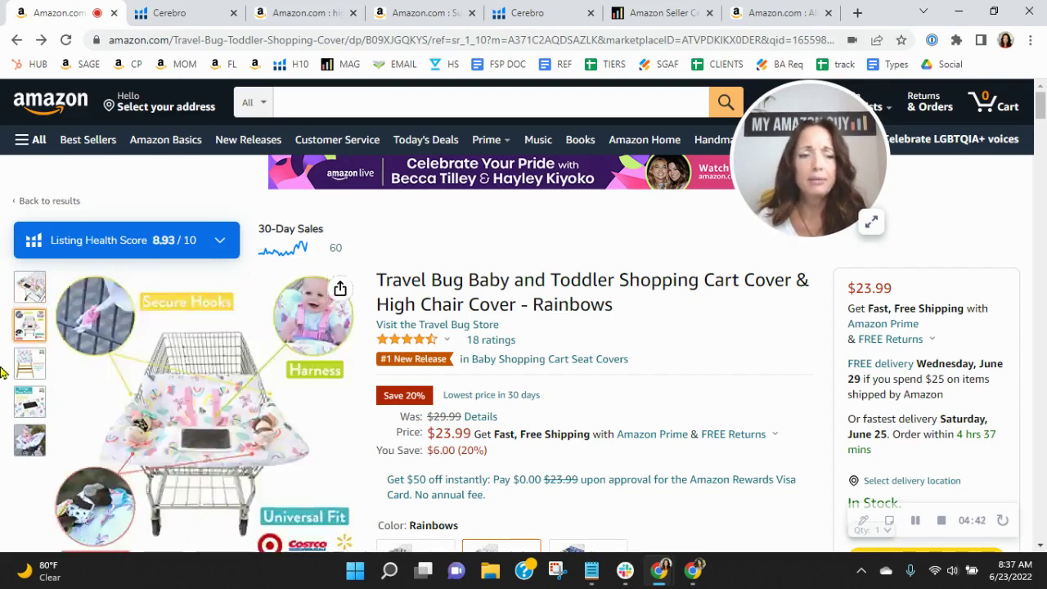
mouse_move(30, 443)
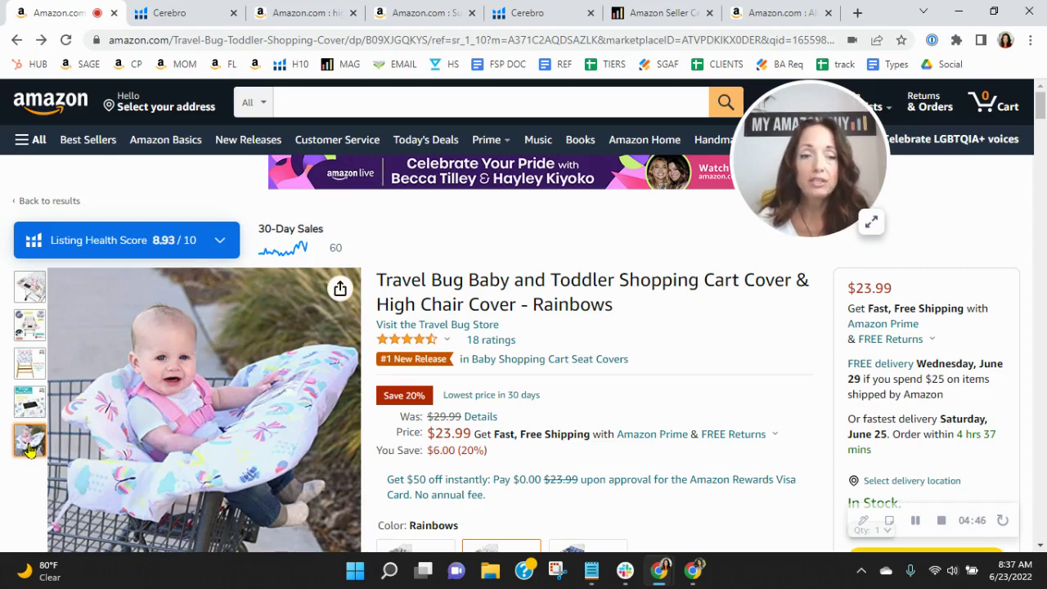
mouse_move(298, 450)
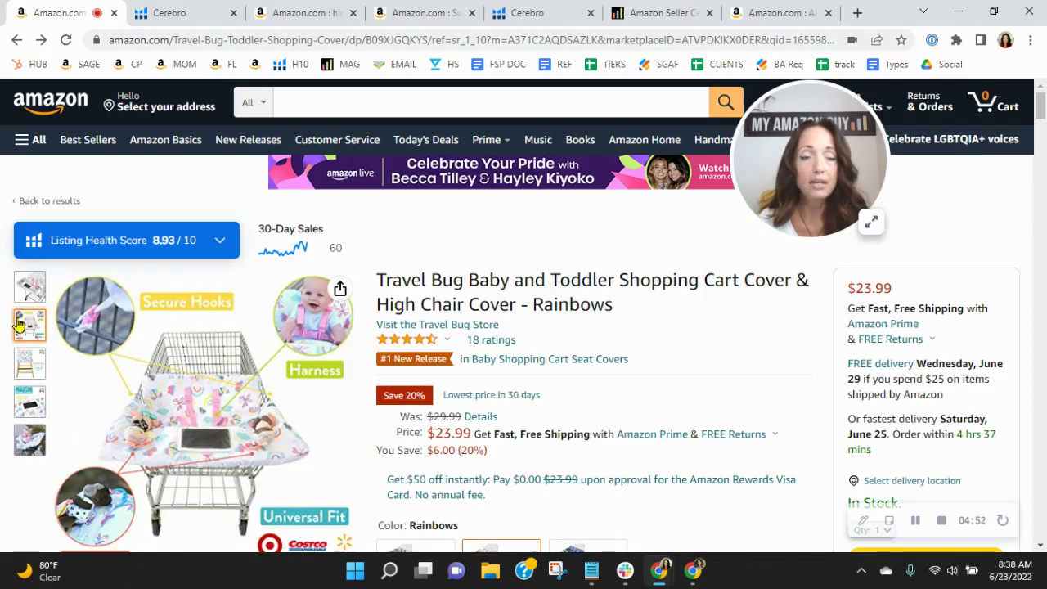
View the Travel Bug listing's second product image and expand its Listing Health Score to check the rated areas
mouse_move(18, 373)
mouse_move(19, 335)
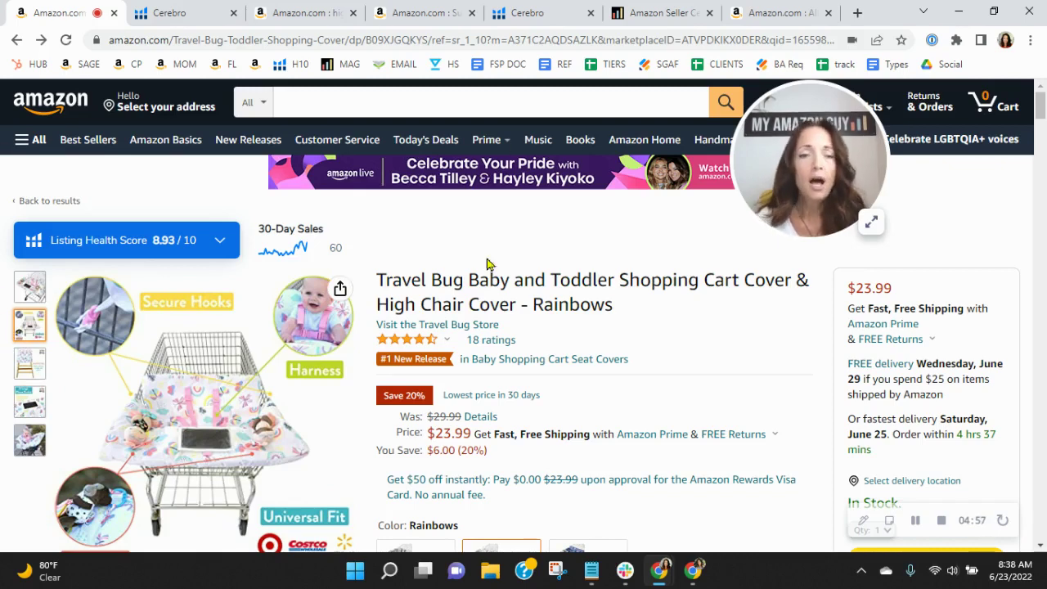
left_click(111, 250)
left_click(34, 237)
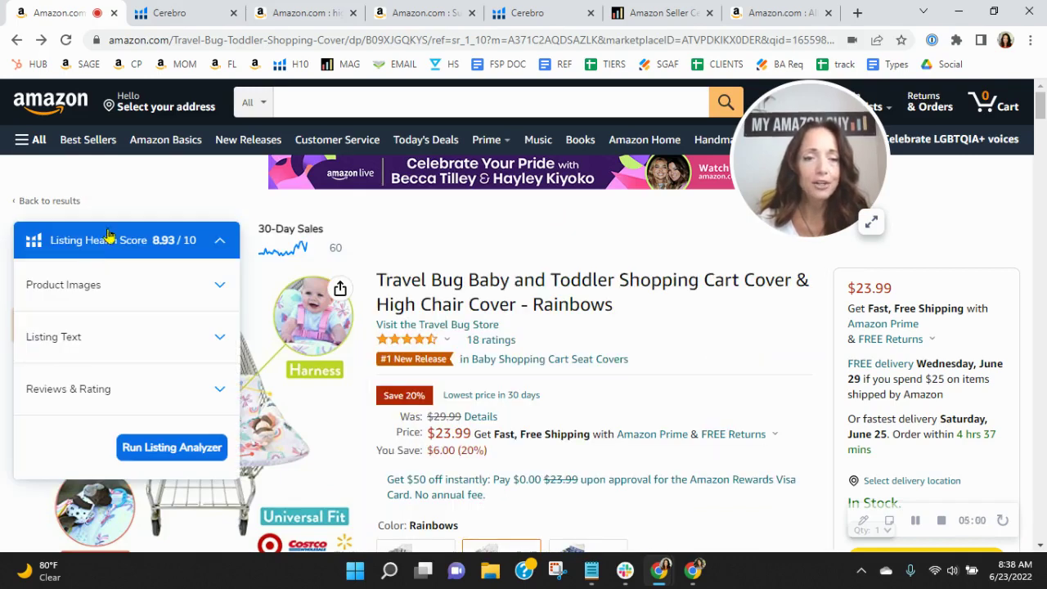
left_click(105, 338)
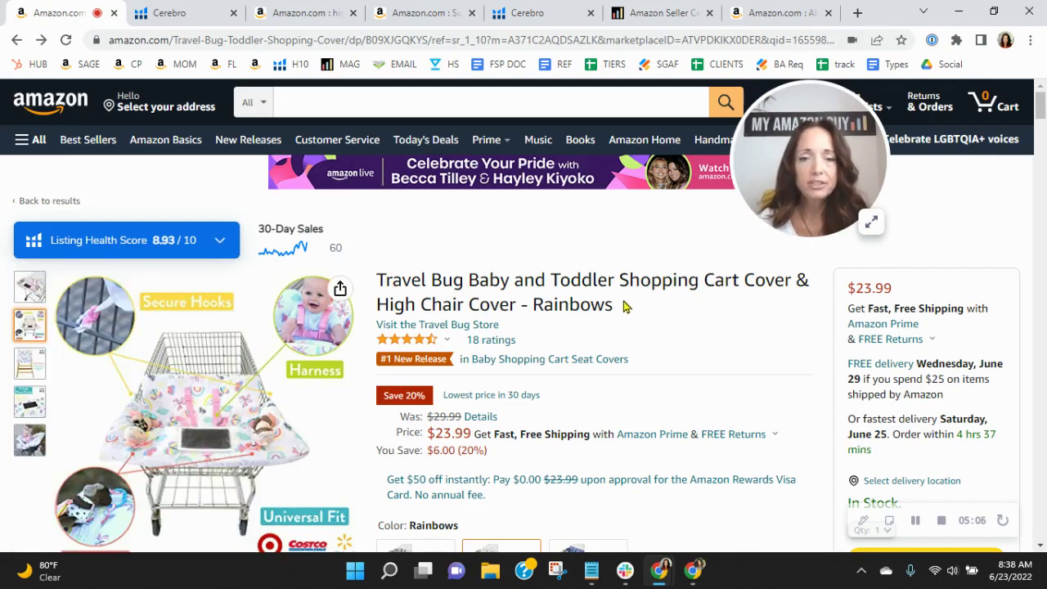
Review the Travel Bug listing's bullet points, highlighting the full "UNIVERSAL DESIGN" bullet
scroll(655, 278, "down", 4)
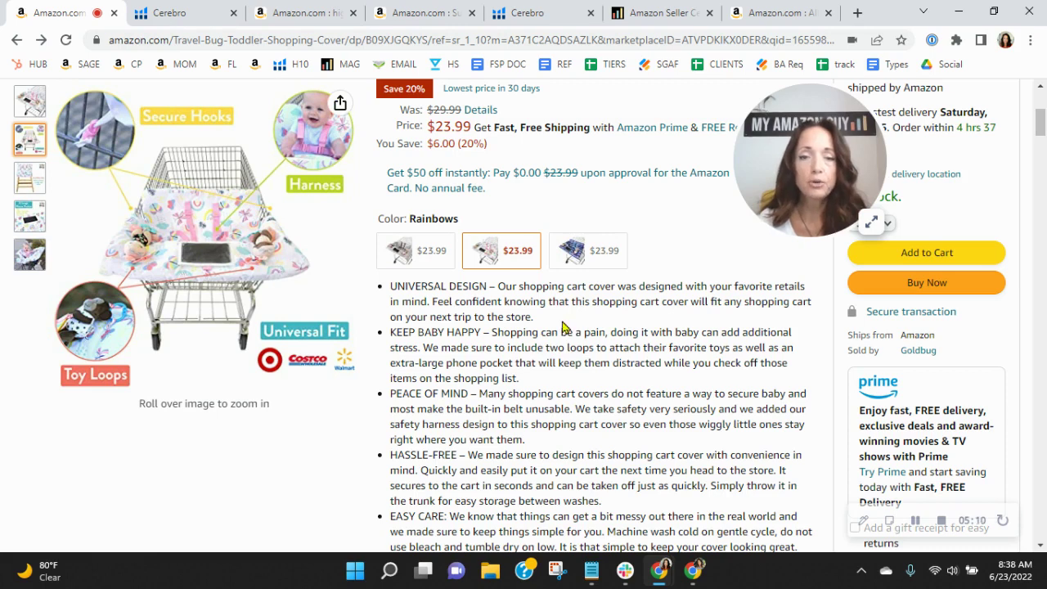
left_click_drag(558, 325, 389, 286)
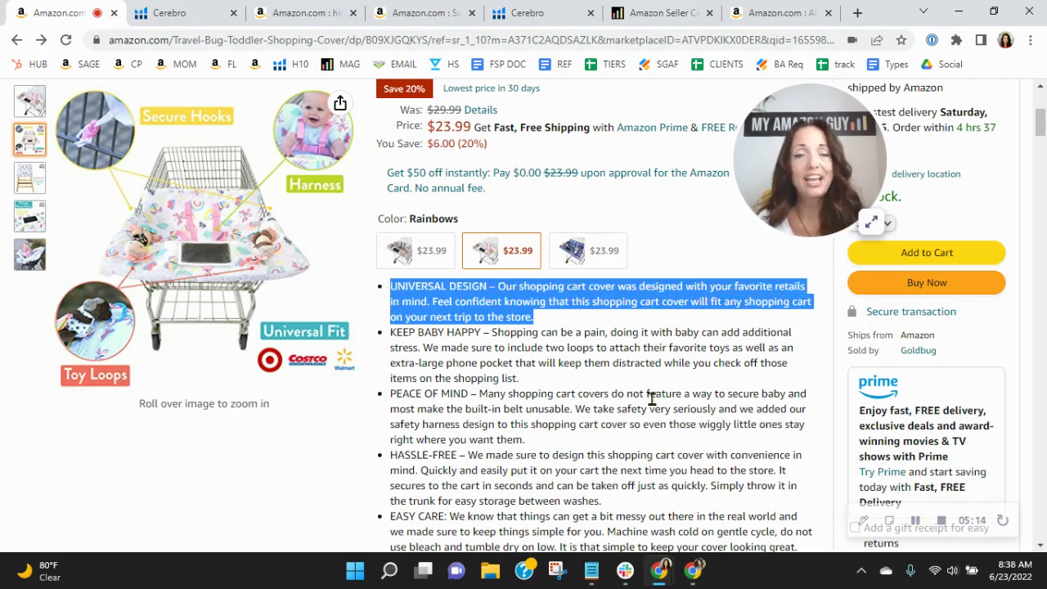
scroll(684, 401, "up", 1)
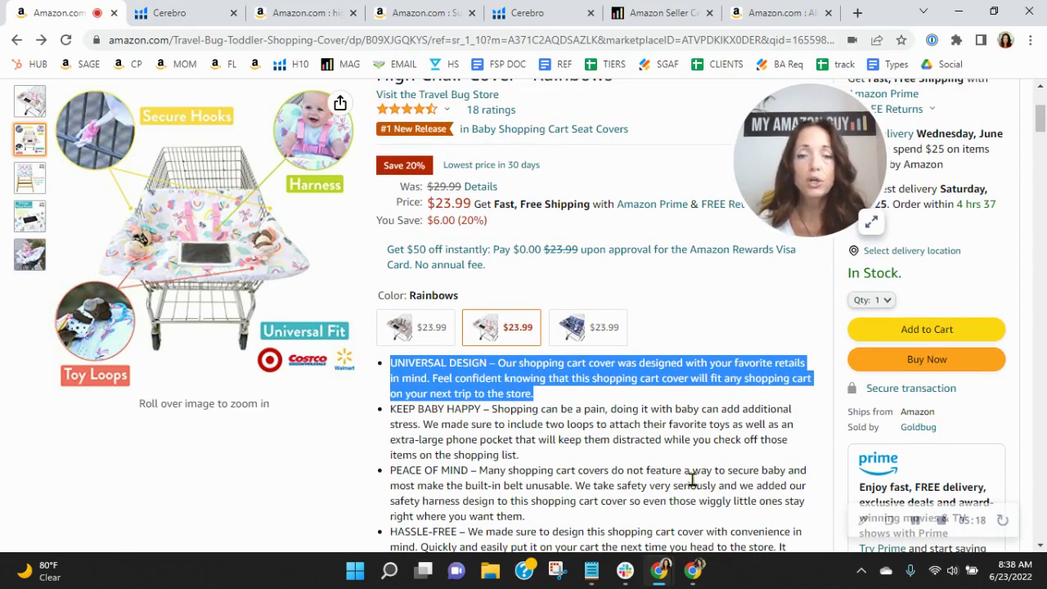
scroll(694, 466, "down", 2)
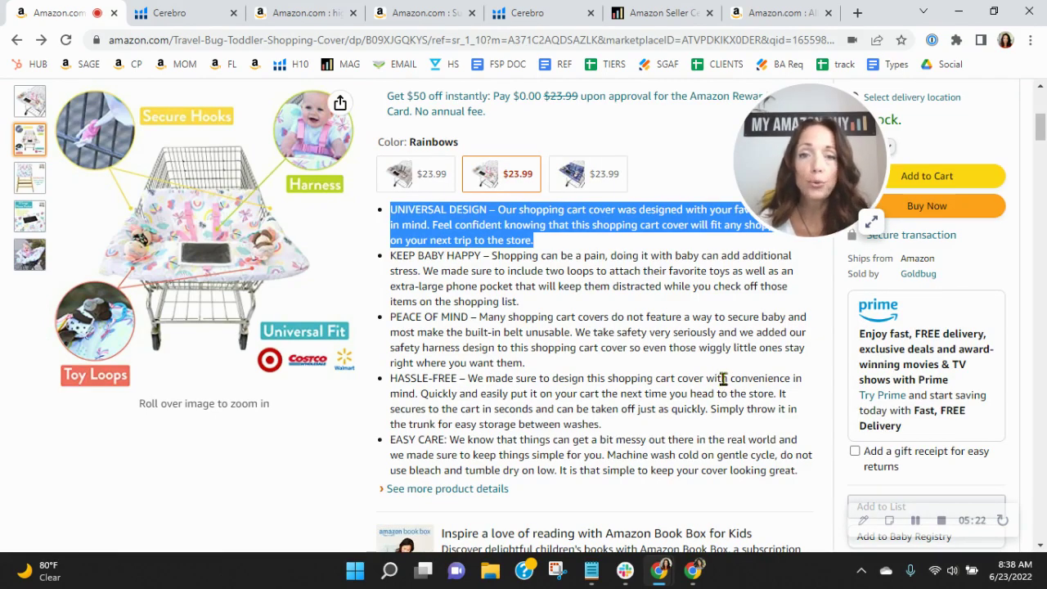
scroll(725, 377, "up", 5)
scroll(723, 382, "down", 2)
Examine the rest of the Travel Bug listing down to its Product Description for brand content
scroll(720, 382, "down", 10)
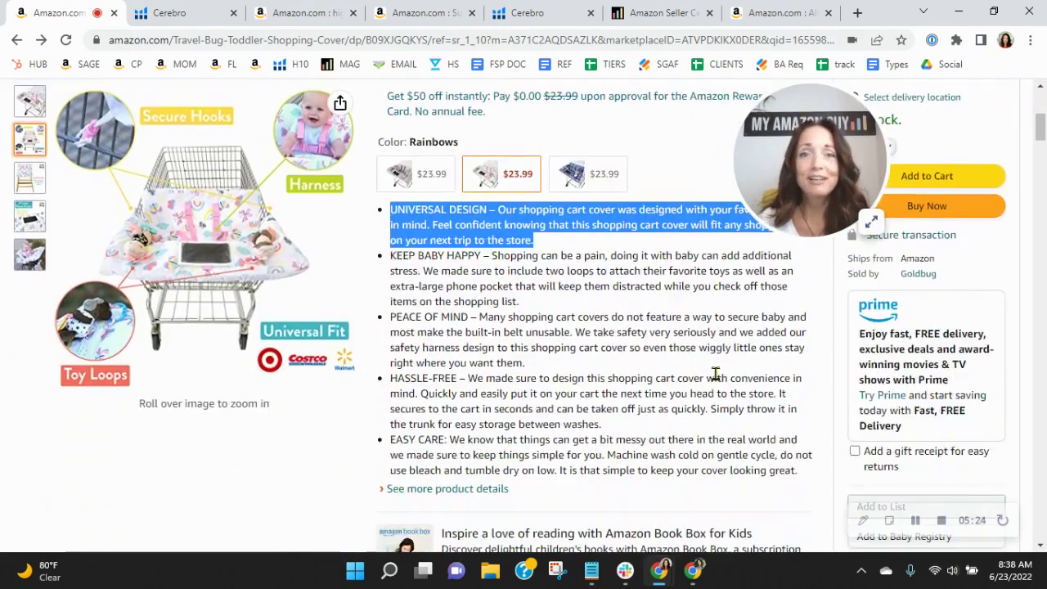
scroll(714, 378, "down", 8)
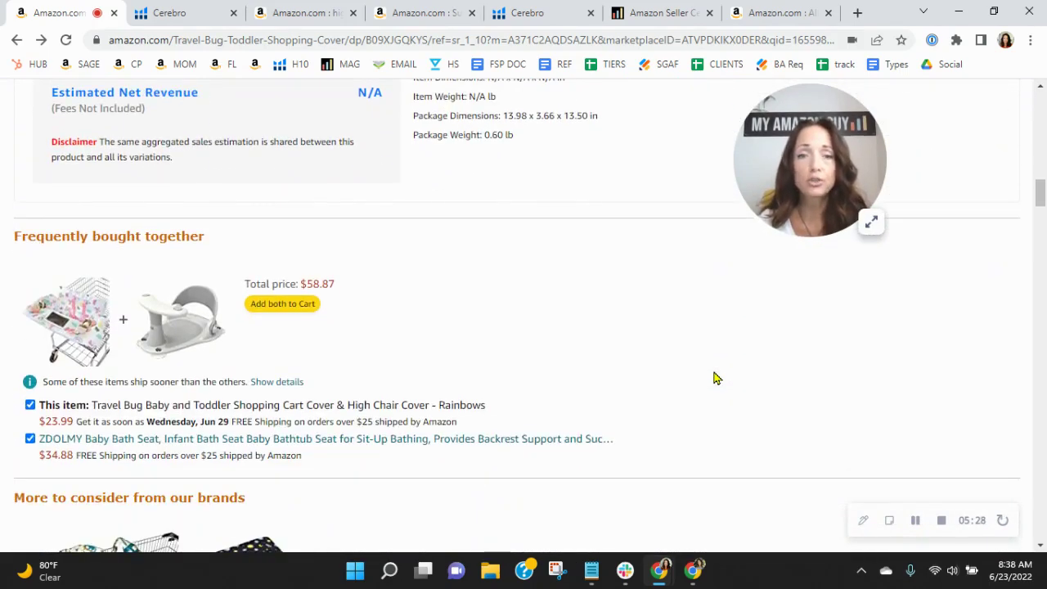
scroll(714, 378, "down", 7)
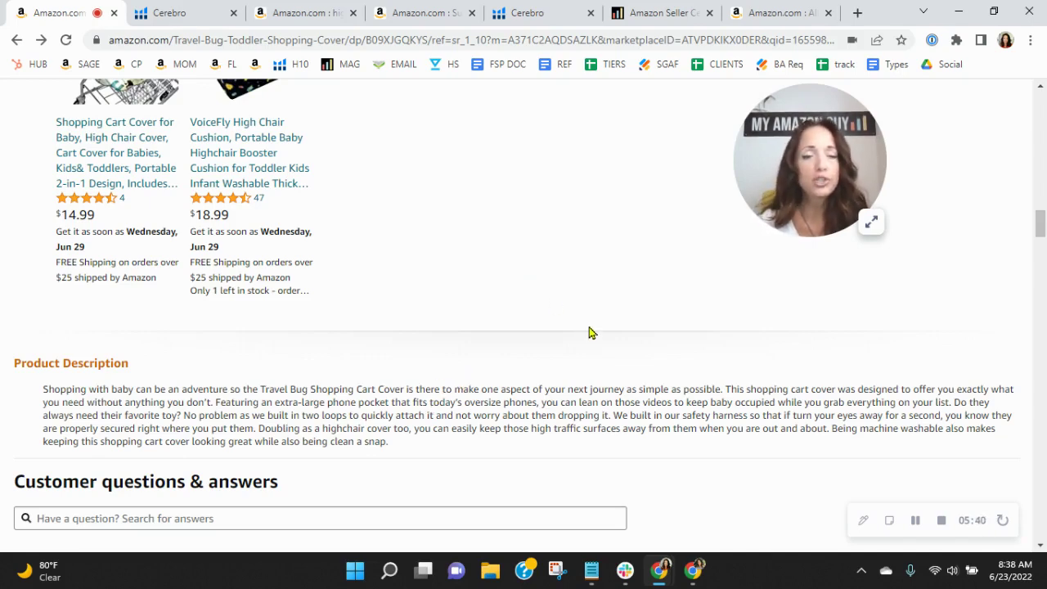
Switch to the Age of Sage men's soap bar listing and find its "From the brand" section
left_click(768, 11)
scroll(695, 428, "down", 4)
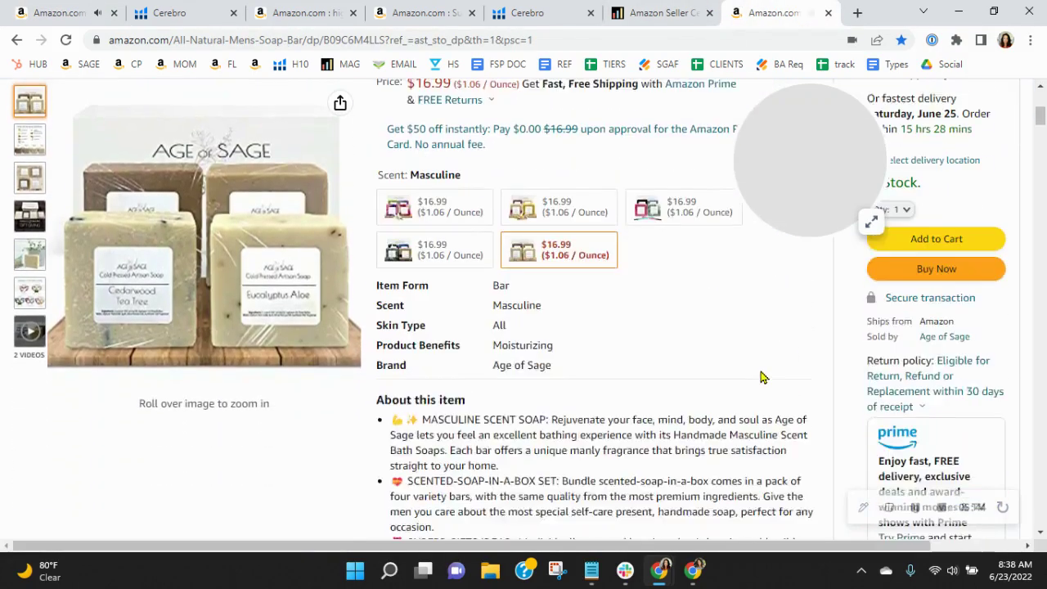
scroll(761, 376, "down", 10)
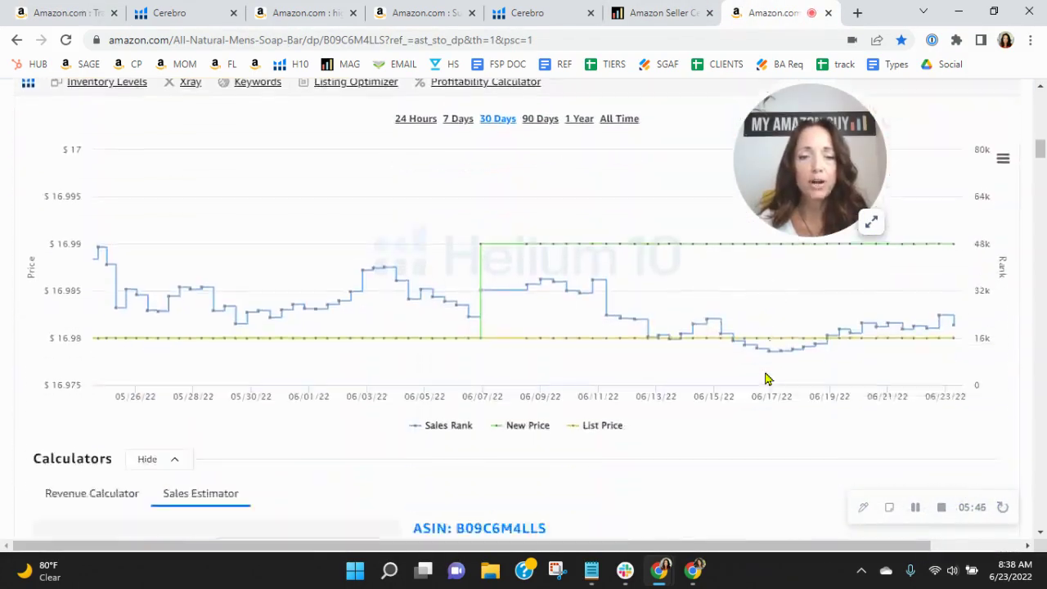
scroll(767, 378, "down", 10)
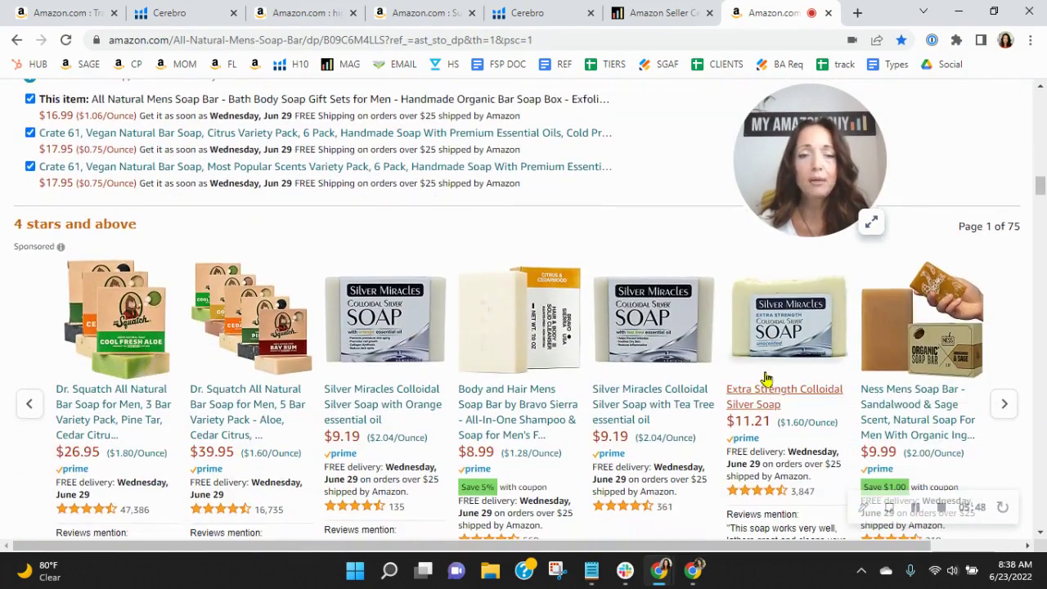
scroll(463, 487, "down", 5)
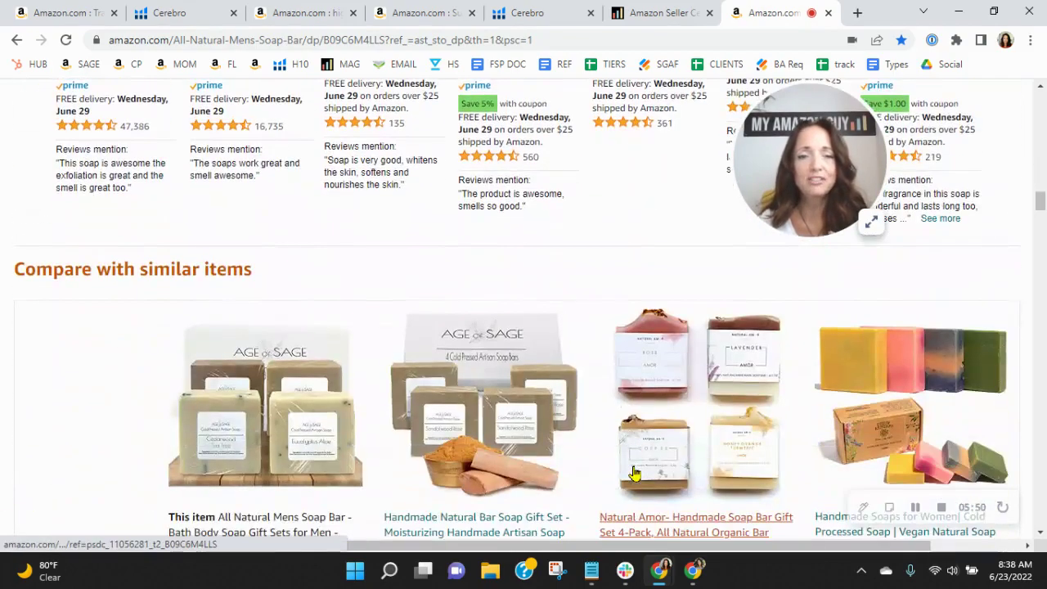
scroll(634, 473, "down", 8)
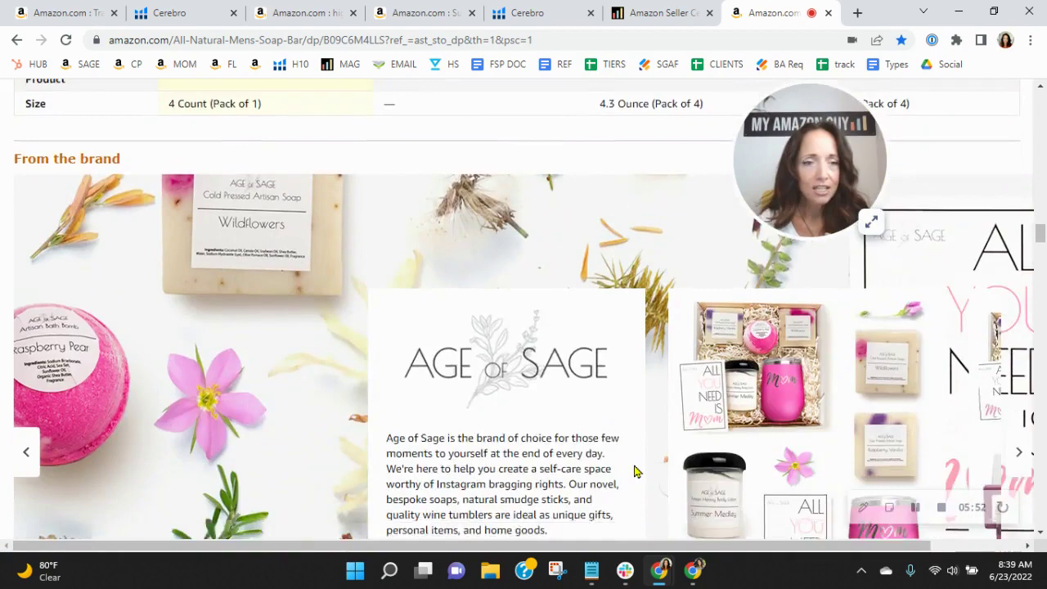
Advance the Age of Sage brand story carousel and review its brand questions, product cards and store links
scroll(634, 473, "down", 3)
scroll(835, 444, "up", 2)
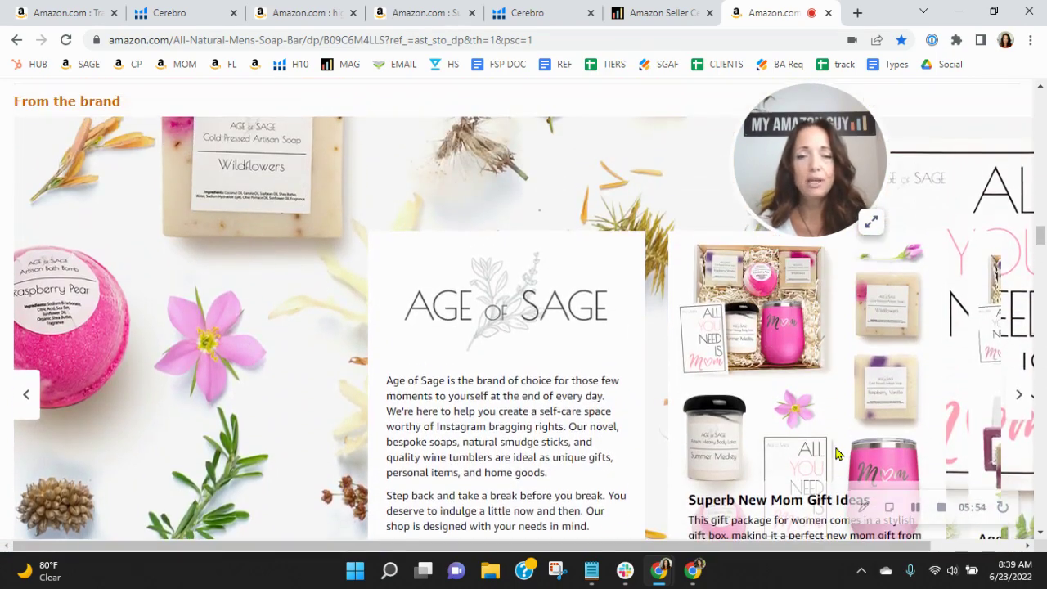
left_click(1026, 409)
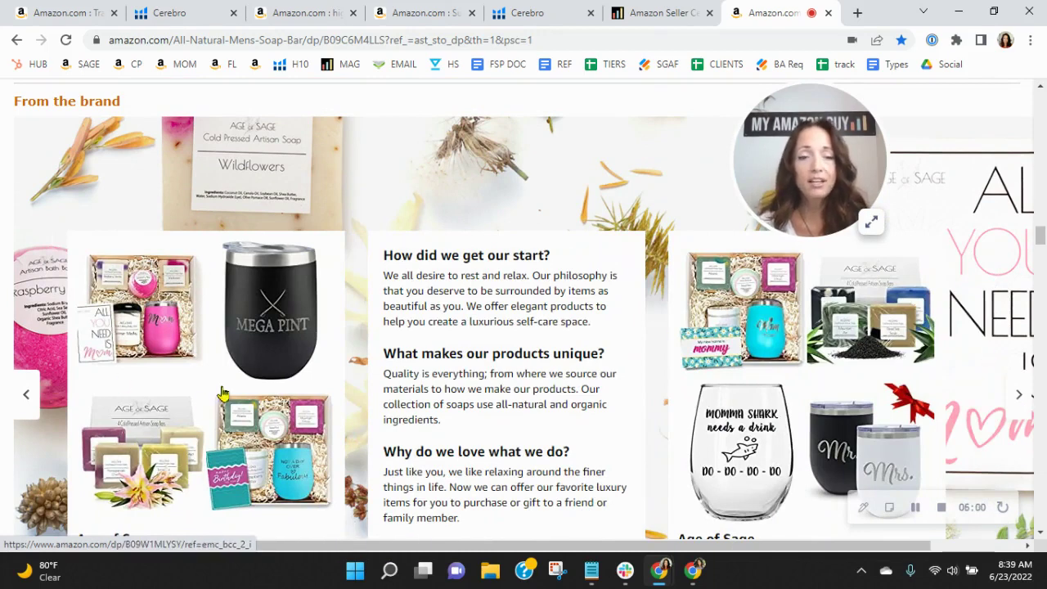
scroll(223, 394, "down", 1)
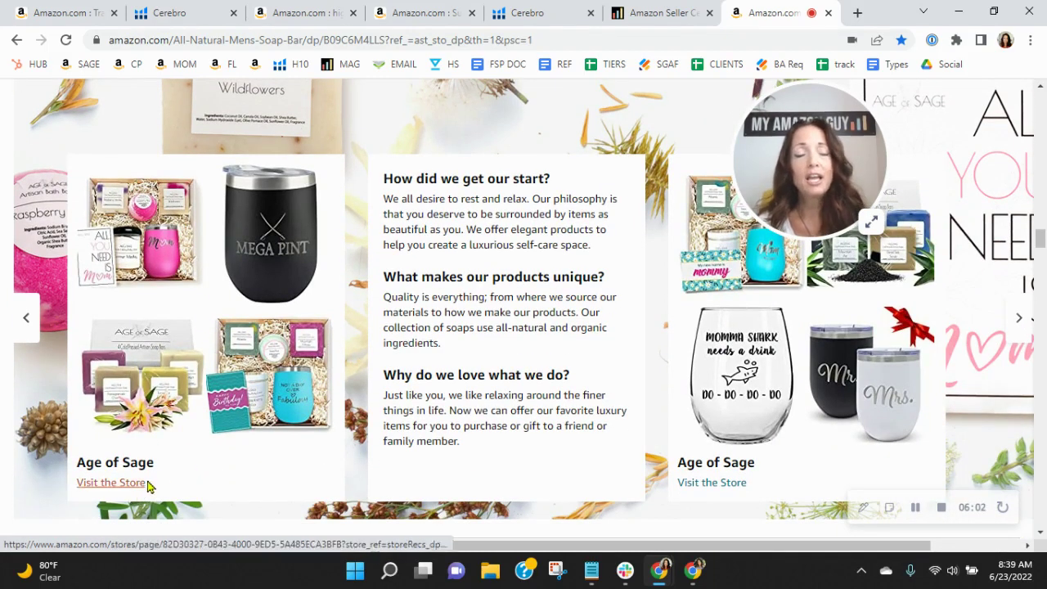
Return to the Travel Bug Rainbows cover listing and review its title and main product details
left_click(70, 11)
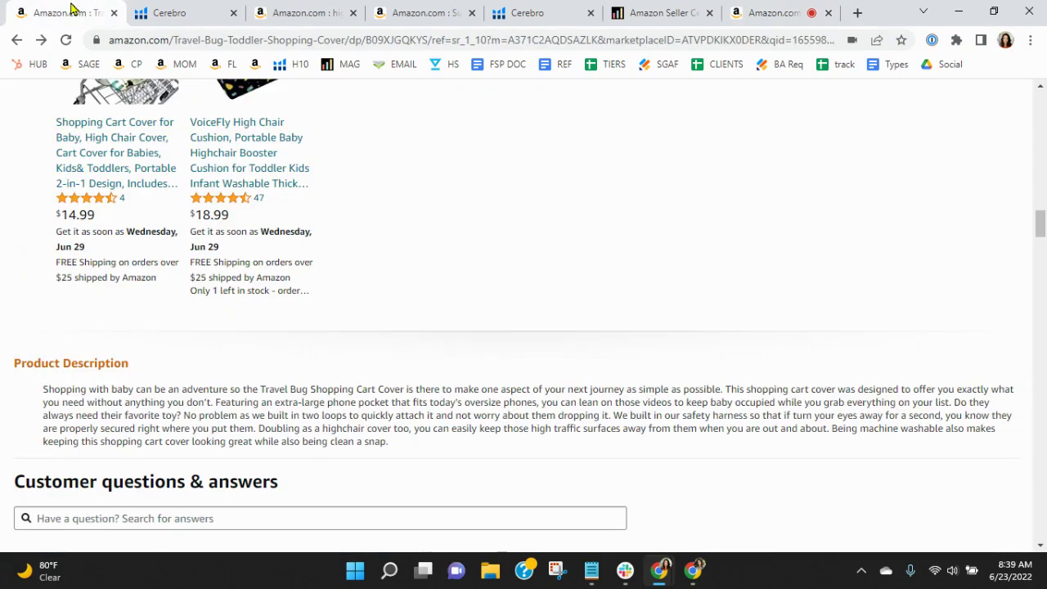
scroll(748, 327, "up", 5)
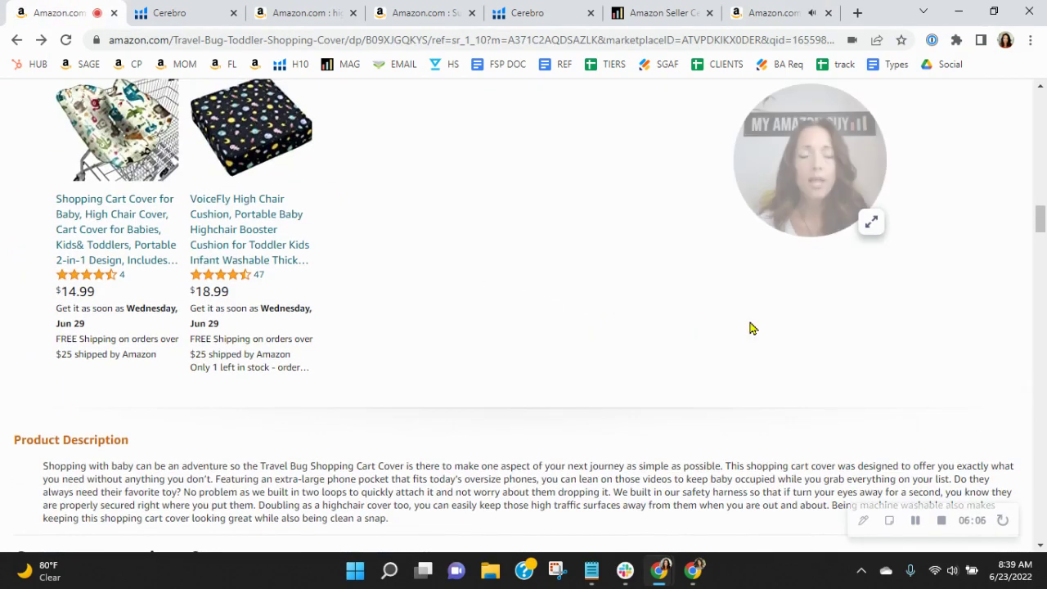
scroll(751, 327, "up", 15)
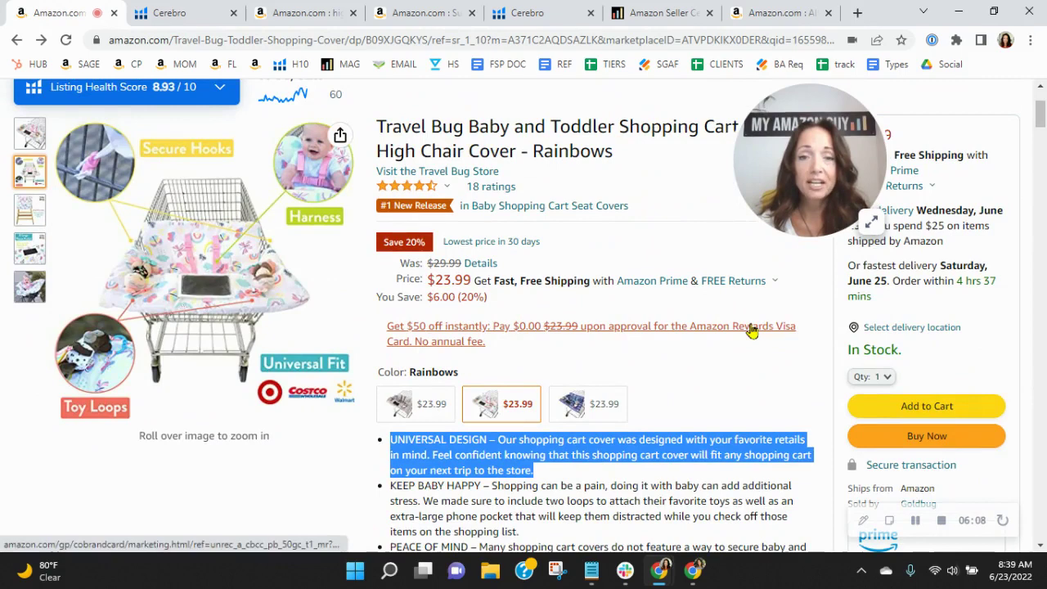
scroll(691, 194, "up", 2)
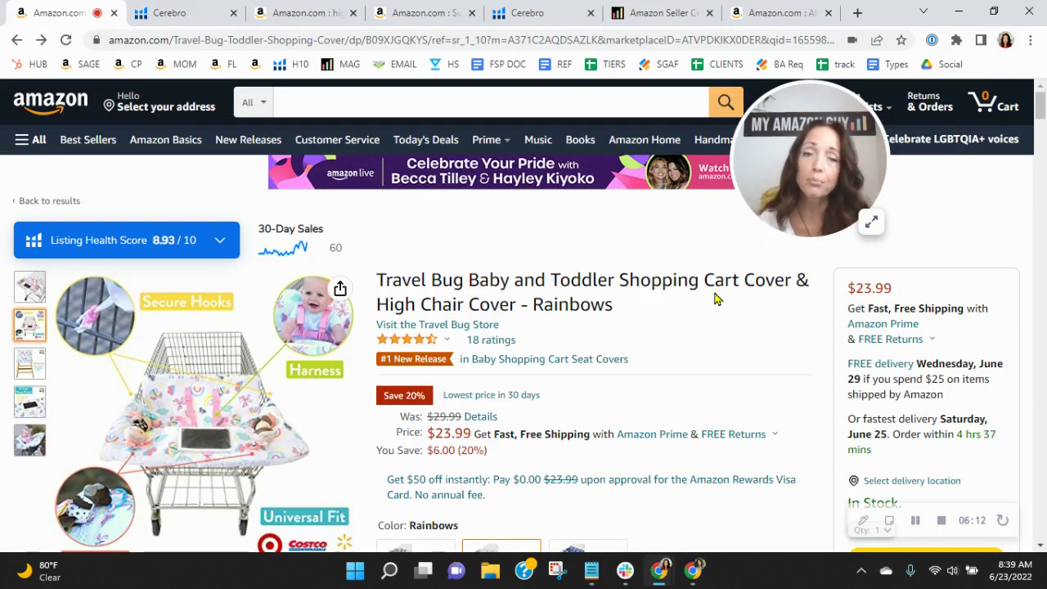
Revisit the Age of Sage soap listing, and view the Full Service Management page on the My Amazon Guy website
left_click(785, 12)
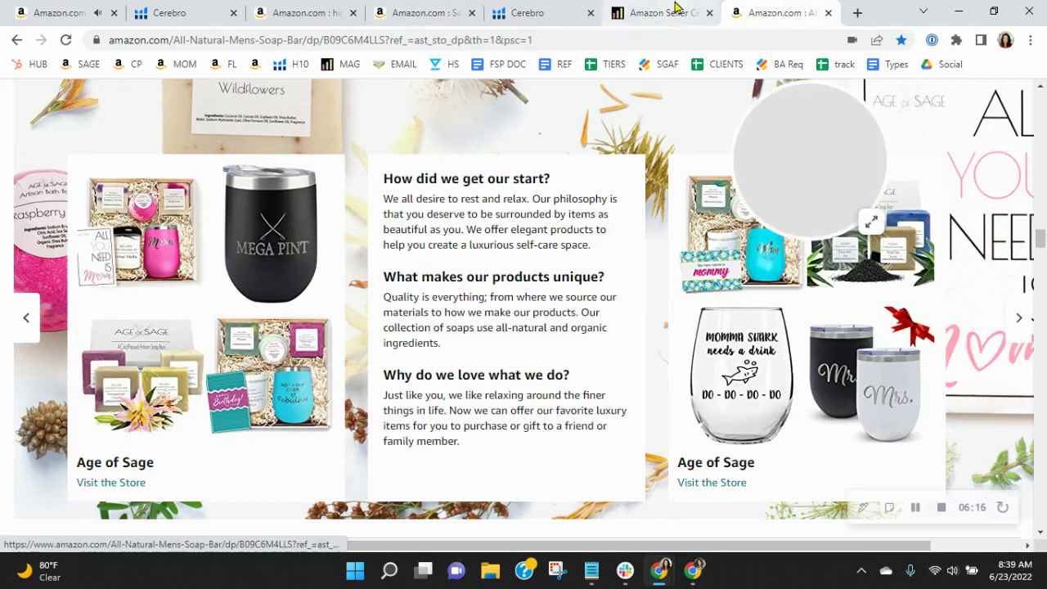
left_click(670, 13)
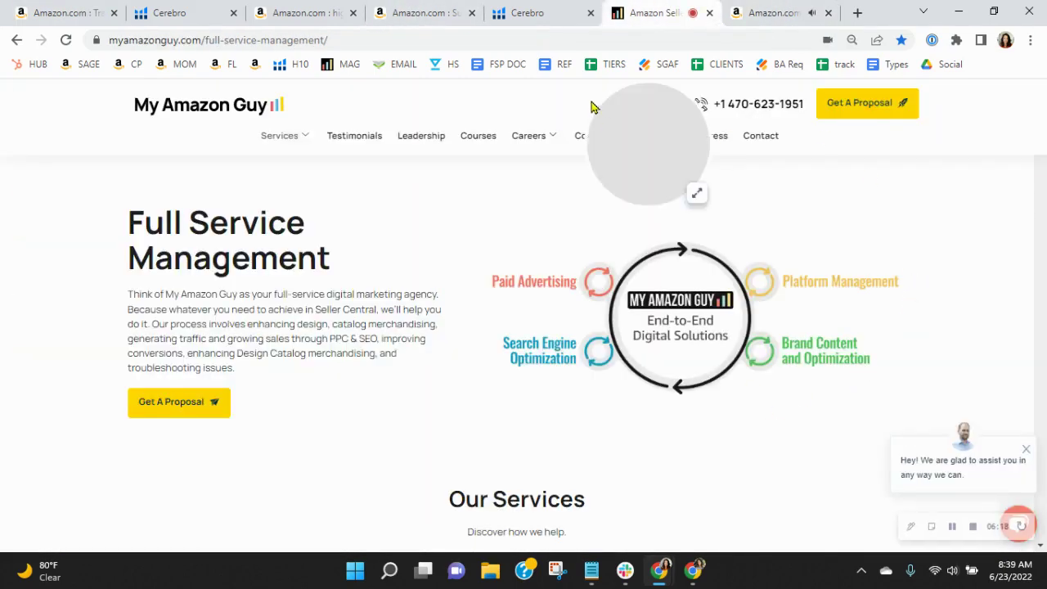
left_click_drag(639, 135, 751, 133)
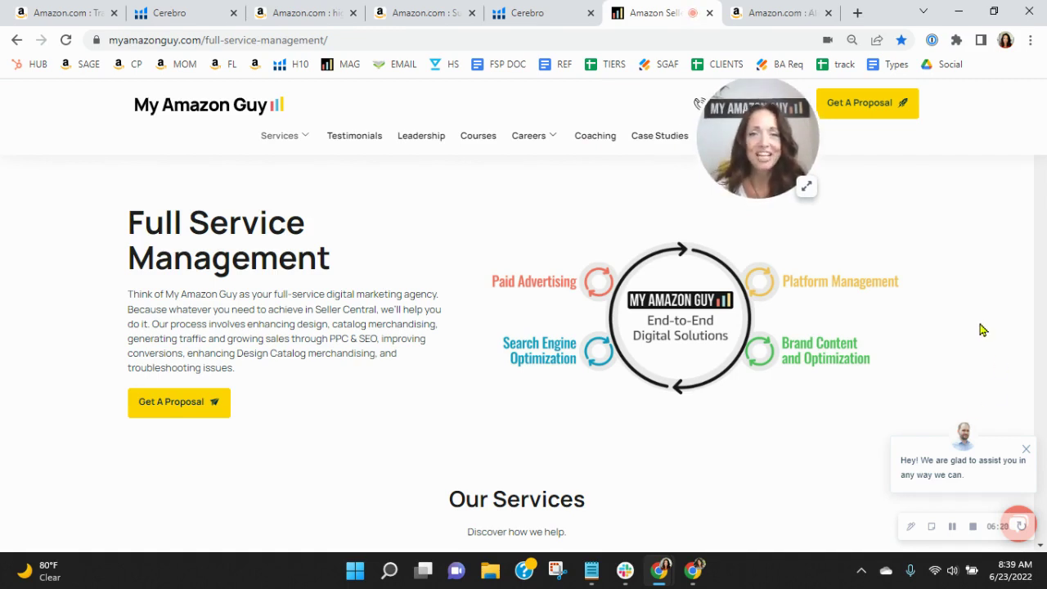